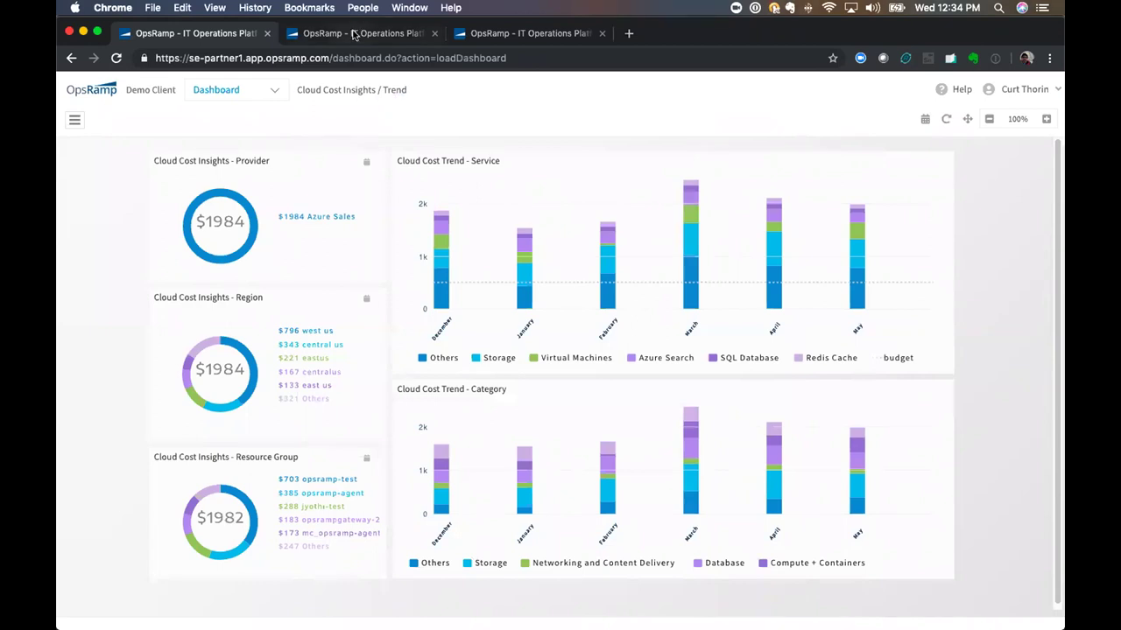
Examine the infrastructure inventory overview, covering the public cloud accounts and the server, network device and storage resource cards.
{"action": "left_click", "coordinate": [354, 33]}
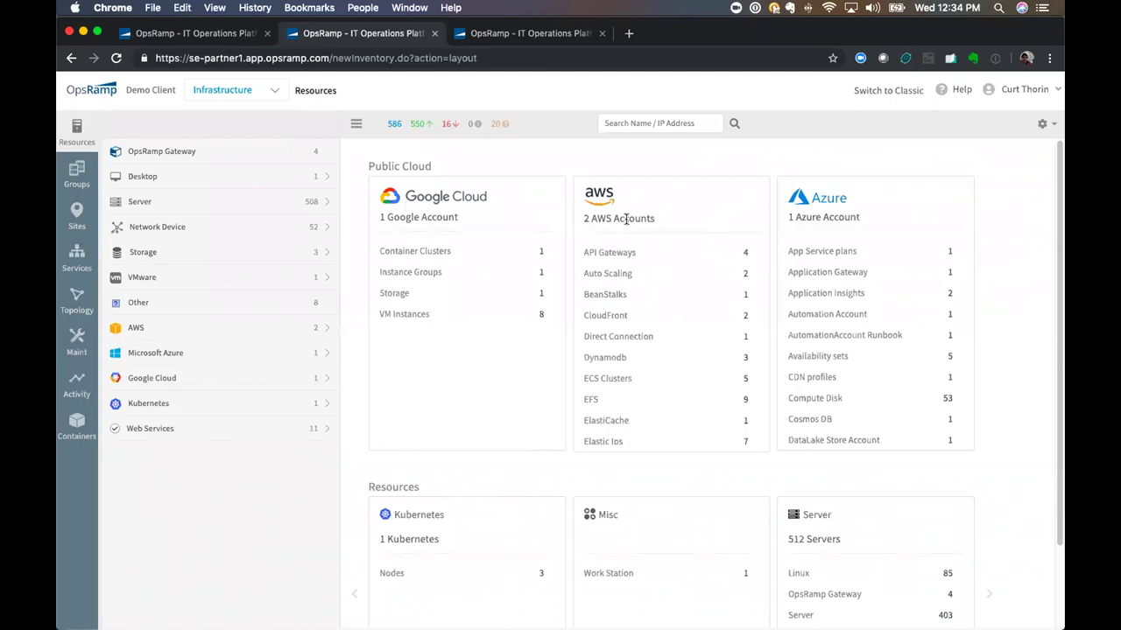
{"action": "scroll", "coordinate": [805, 219], "scroll_direction": "down", "scroll_amount": 2}
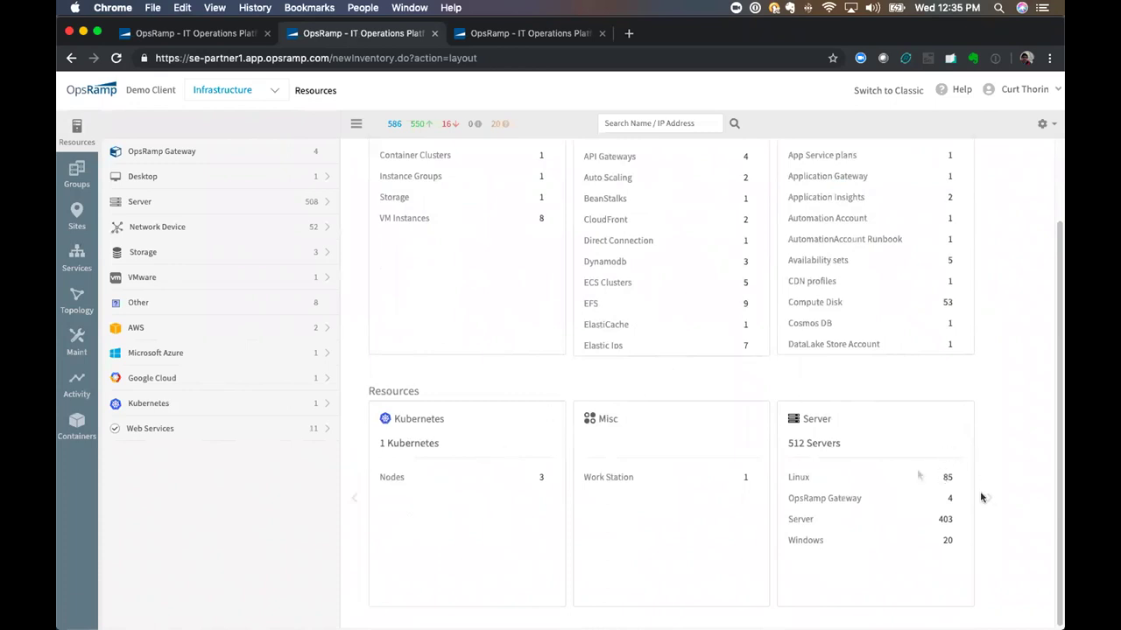
{"action": "left_click", "coordinate": [990, 498]}
{"action": "left_click", "coordinate": [989, 497]}
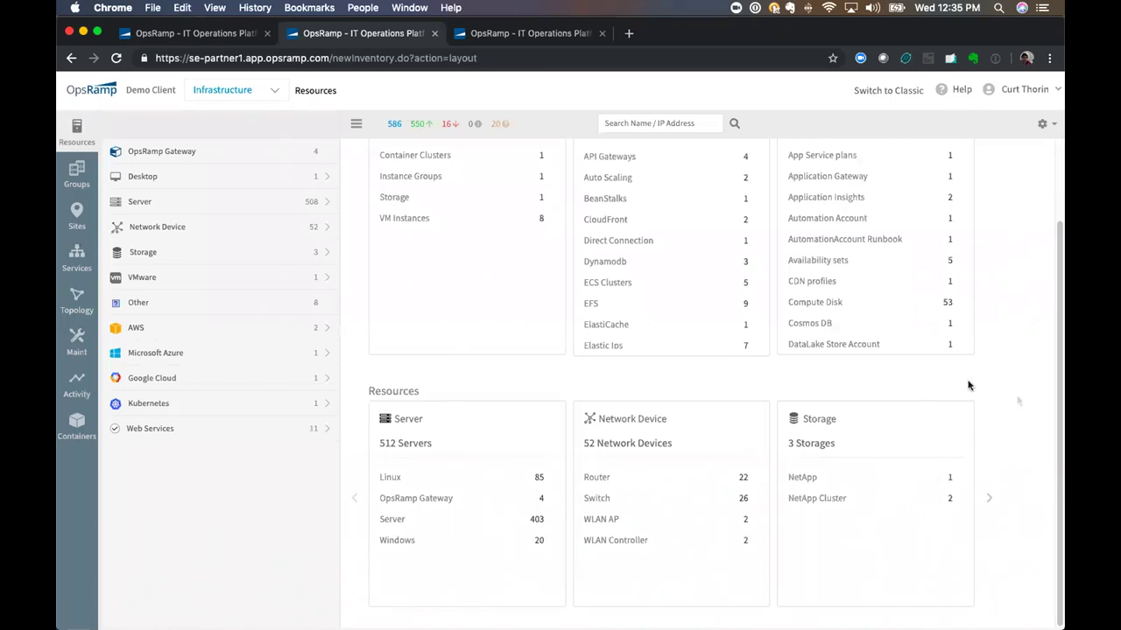
{"action": "scroll", "coordinate": [955, 380], "scroll_direction": "up", "scroll_amount": 2}
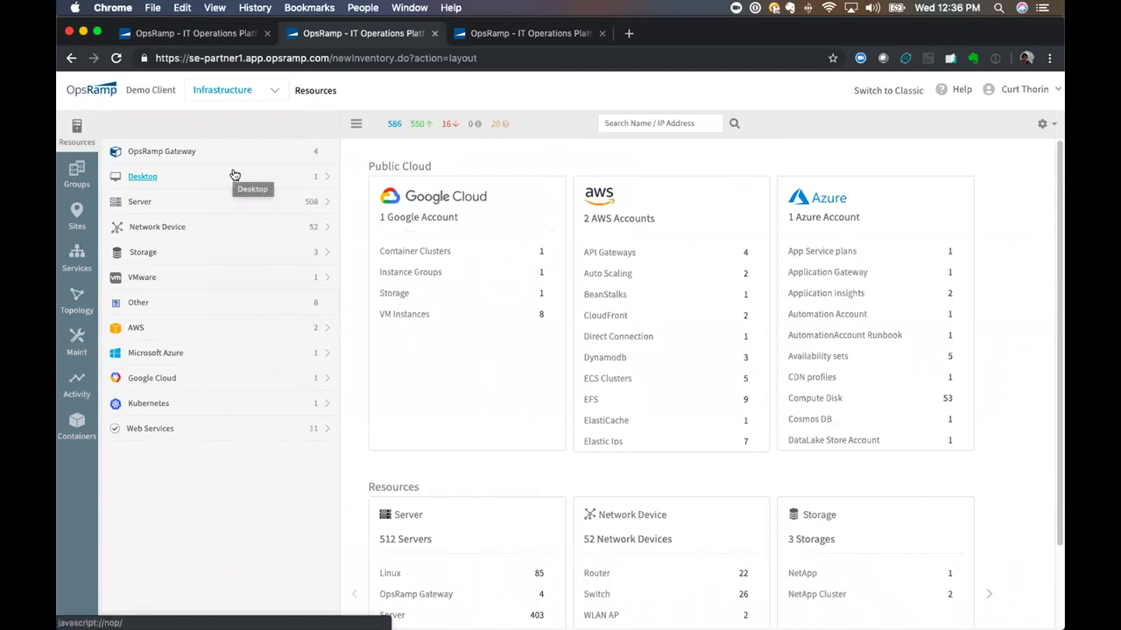
Open the Windows server EC2AMAZ-JINVSL5 from the server inventory and review its MS SQL charts and tables.
{"action": "left_click", "coordinate": [328, 203]}
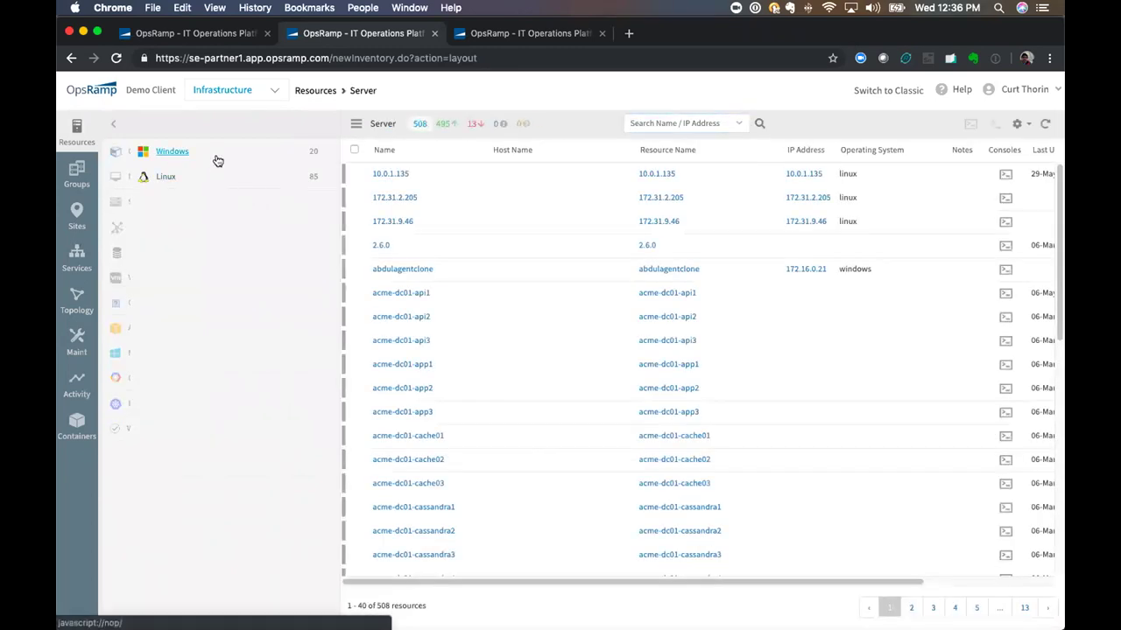
{"action": "left_click", "coordinate": [218, 161]}
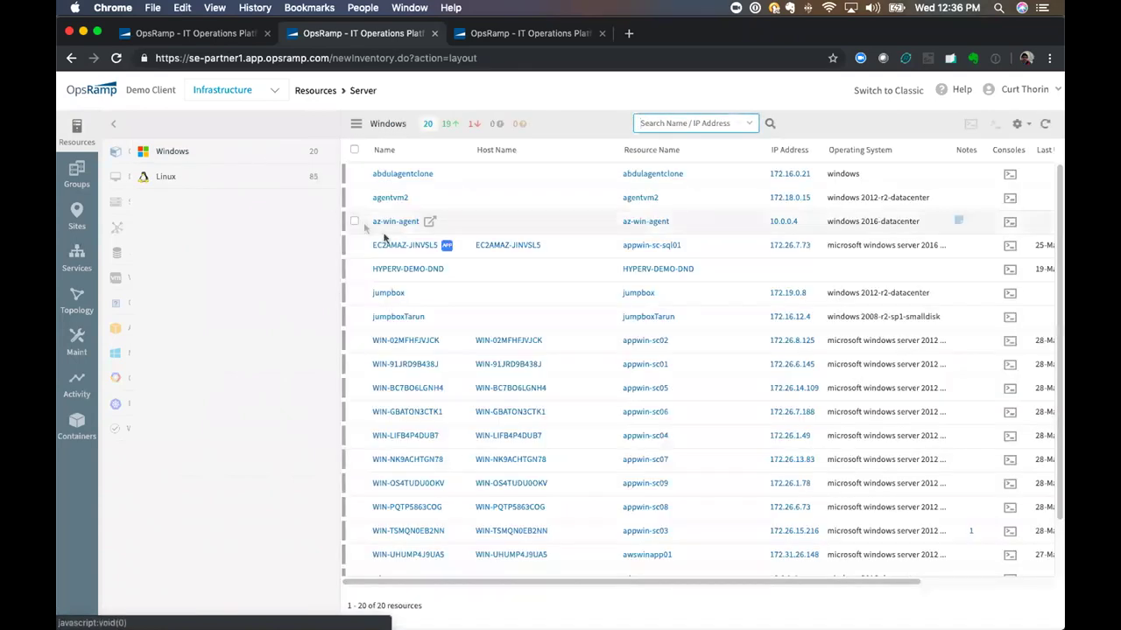
{"action": "left_click", "coordinate": [402, 245]}
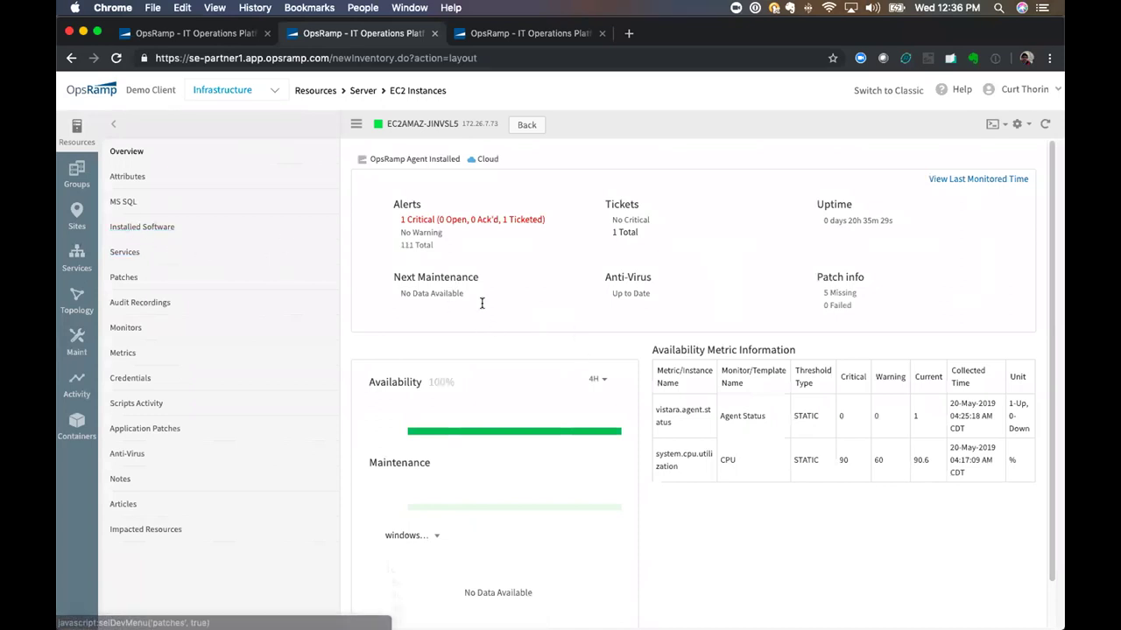
{"action": "left_click", "coordinate": [188, 209]}
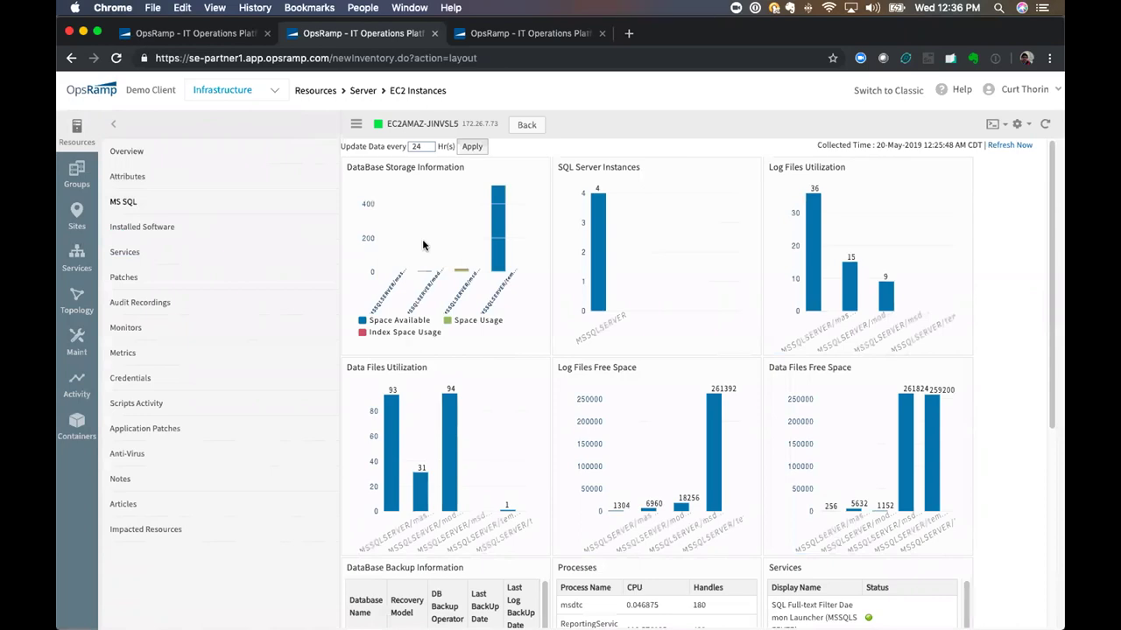
{"action": "scroll", "coordinate": [517, 323], "scroll_direction": "down", "scroll_amount": 5}
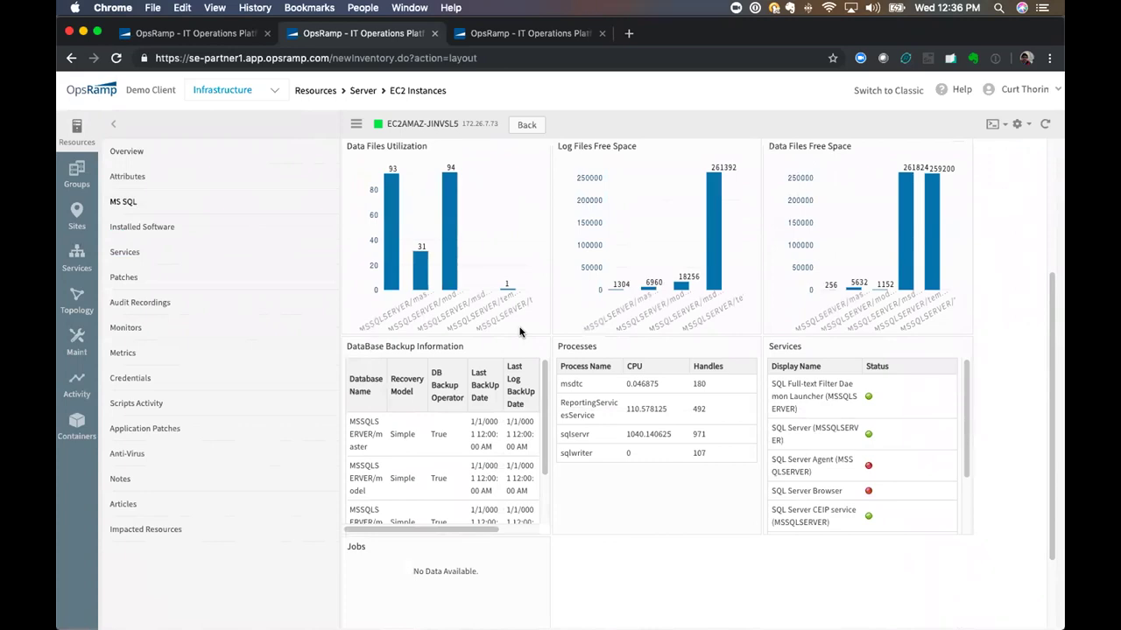
Review the server's installed software, its remote console options and its audit recordings.
{"action": "left_click", "coordinate": [213, 229]}
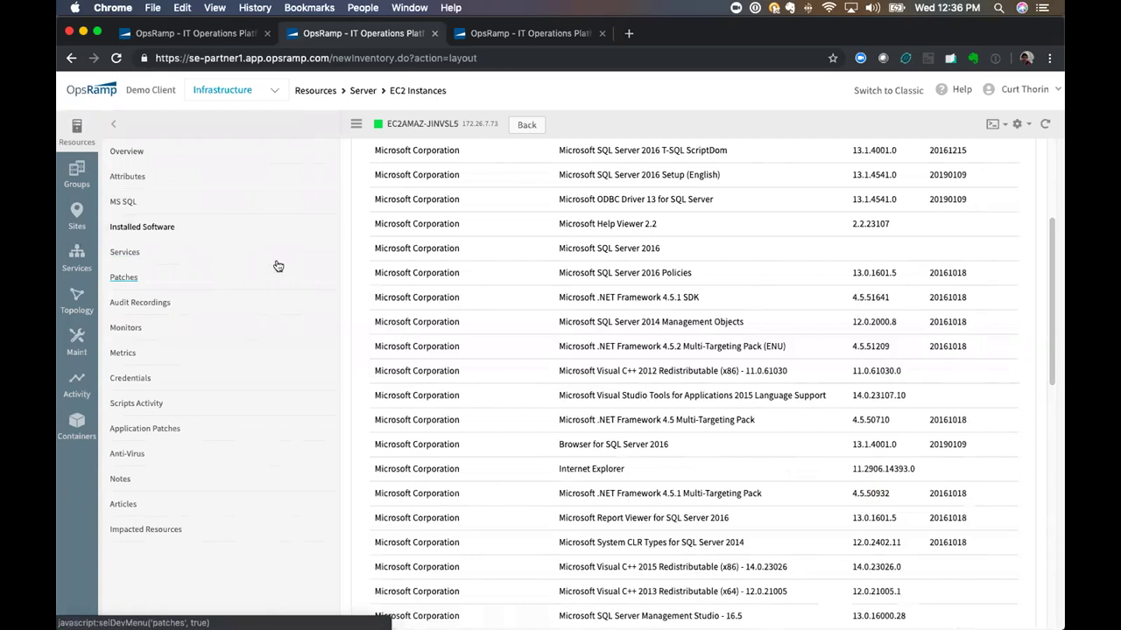
{"action": "left_click", "coordinate": [992, 125]}
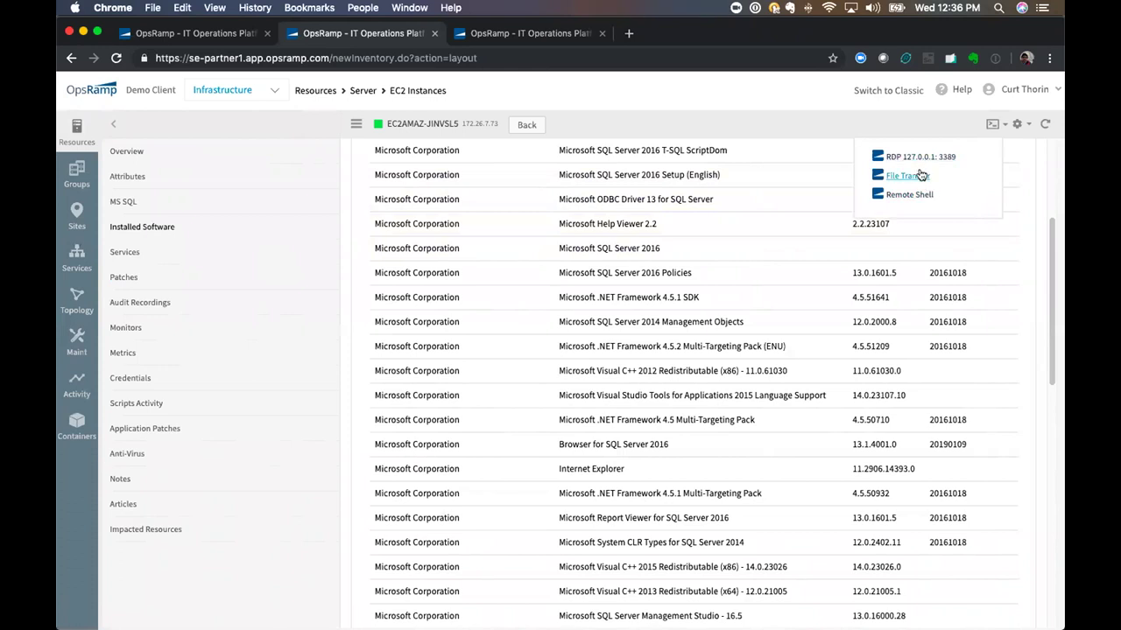
{"action": "left_click", "coordinate": [250, 308]}
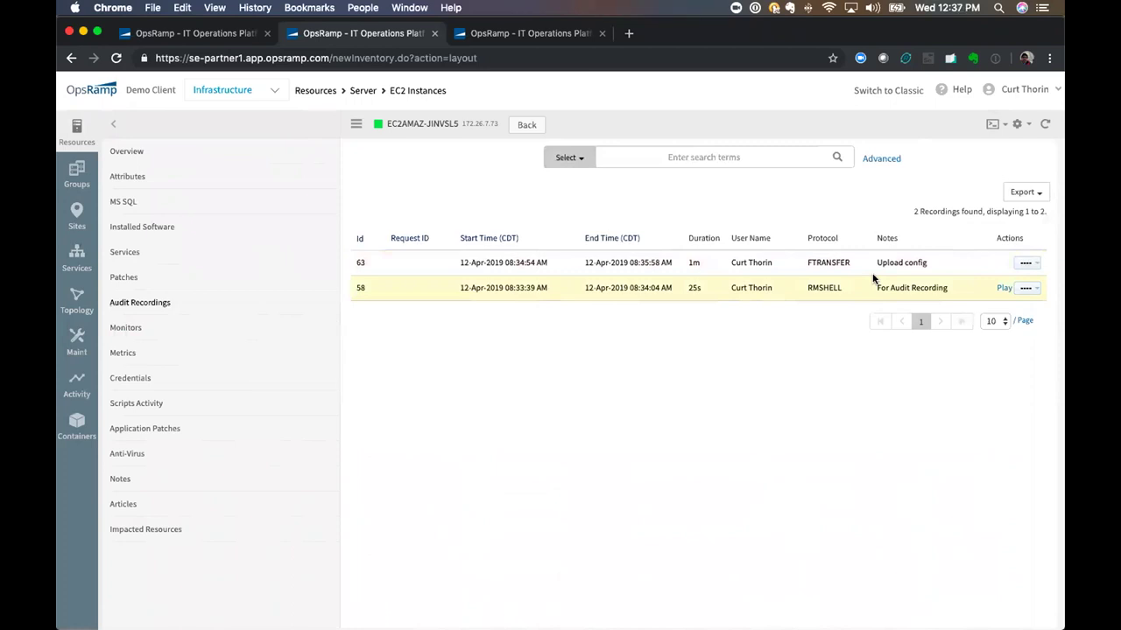
Open the details of the switch sjc-corp-curry.opsramp.net from the second page of the network device inventory.
{"action": "left_click", "coordinate": [114, 128]}
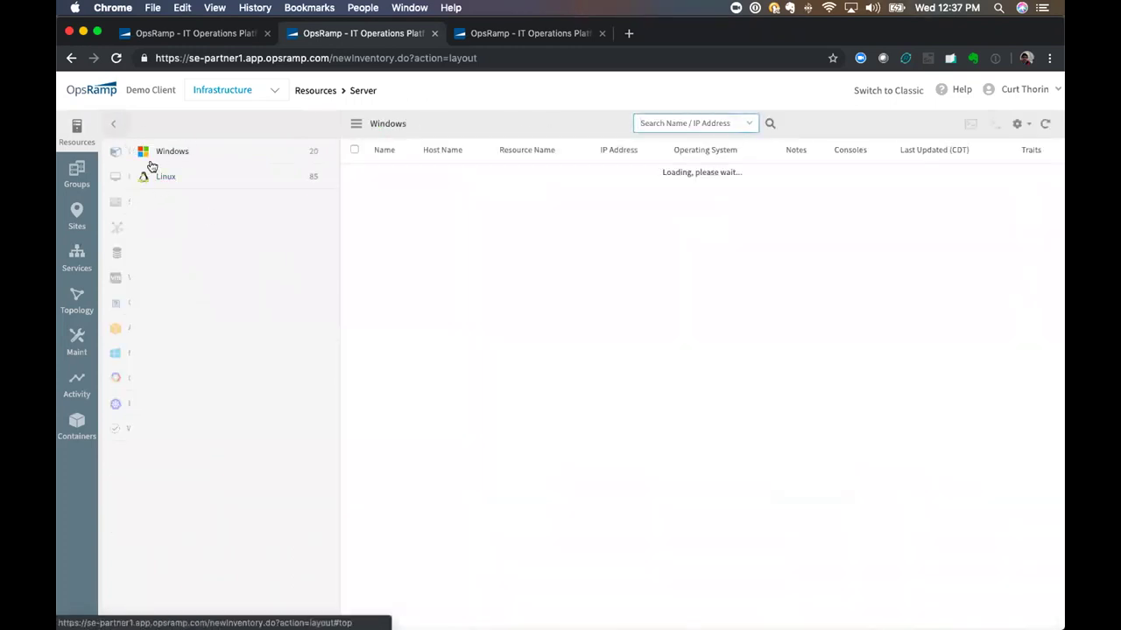
{"action": "left_click", "coordinate": [270, 229]}
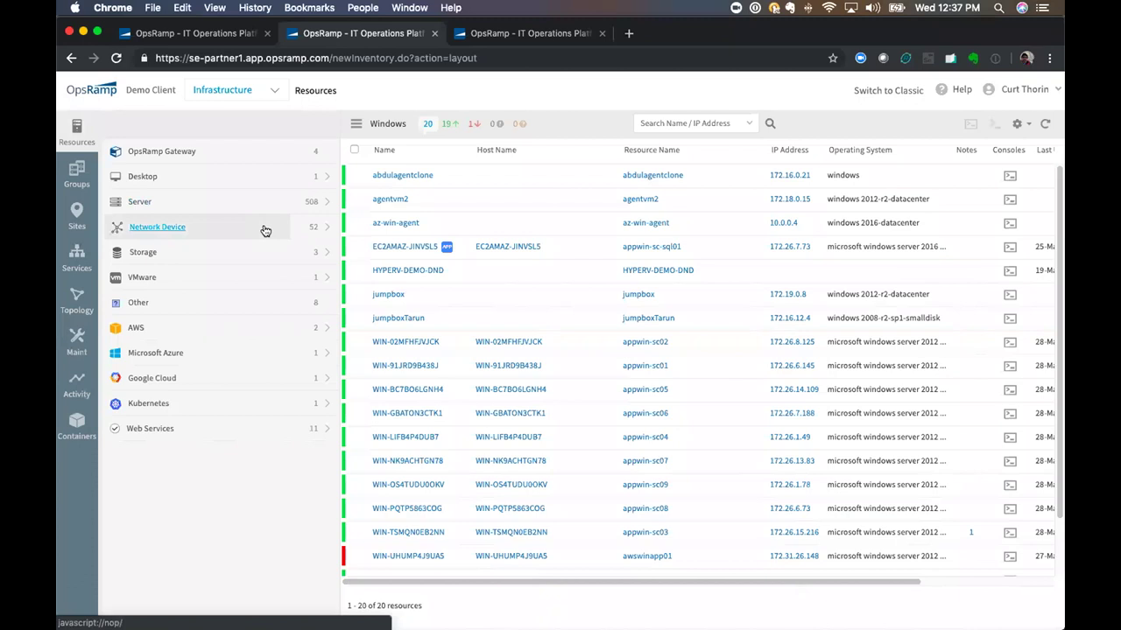
{"action": "left_click", "coordinate": [324, 228]}
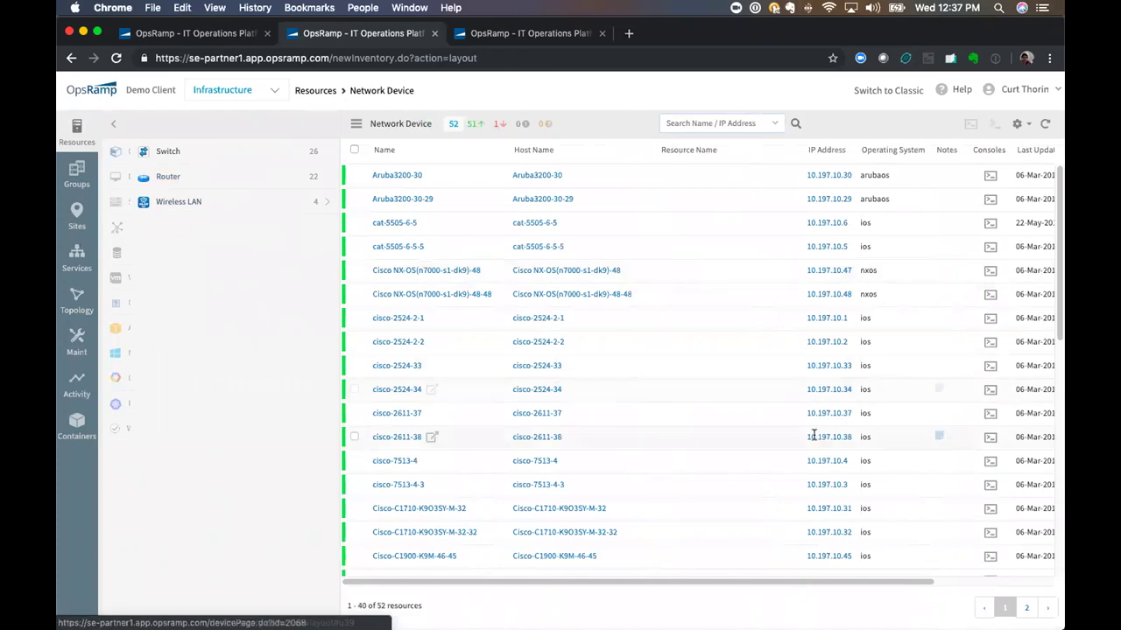
{"action": "left_click", "coordinate": [1026, 607]}
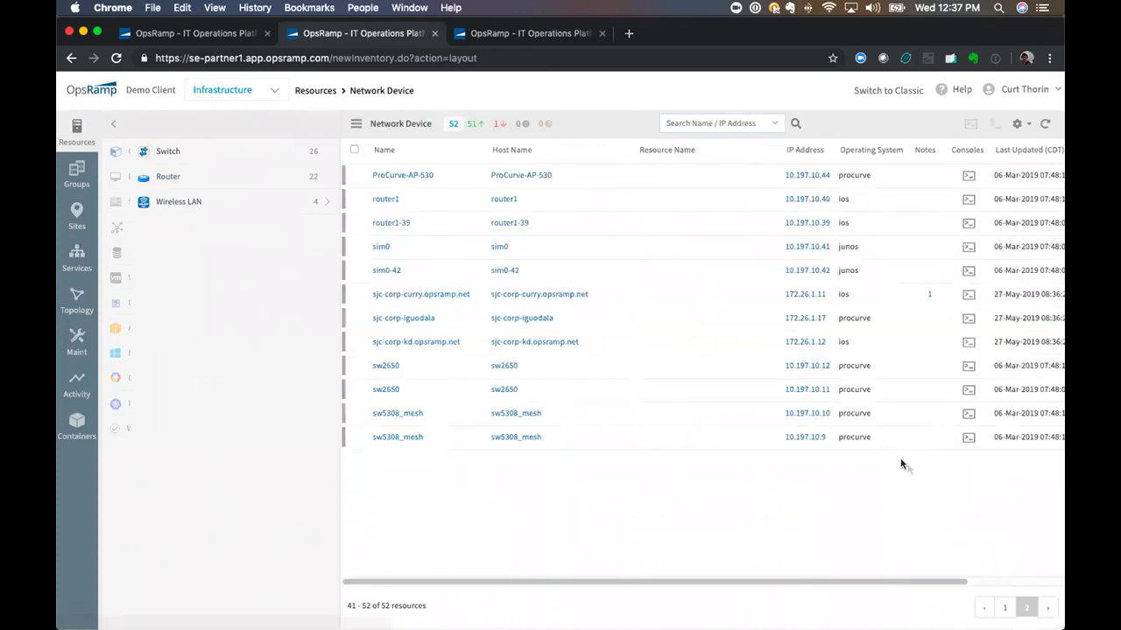
{"action": "left_click", "coordinate": [395, 295]}
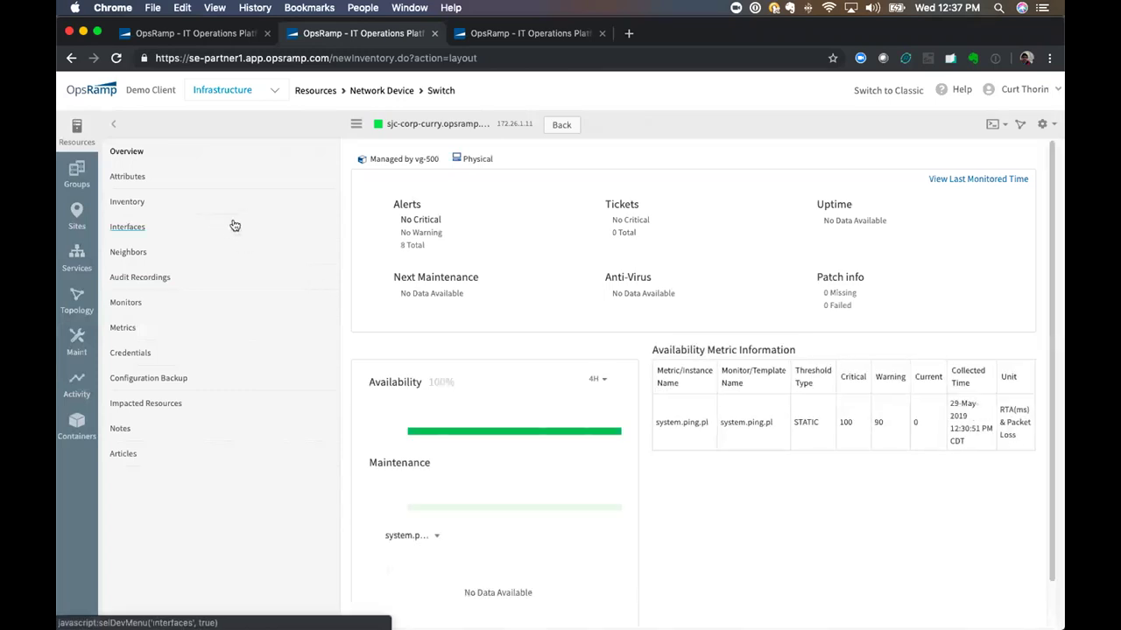
Review the switch's physical components and software modules, and look through its list of interfaces.
{"action": "left_click", "coordinate": [140, 205]}
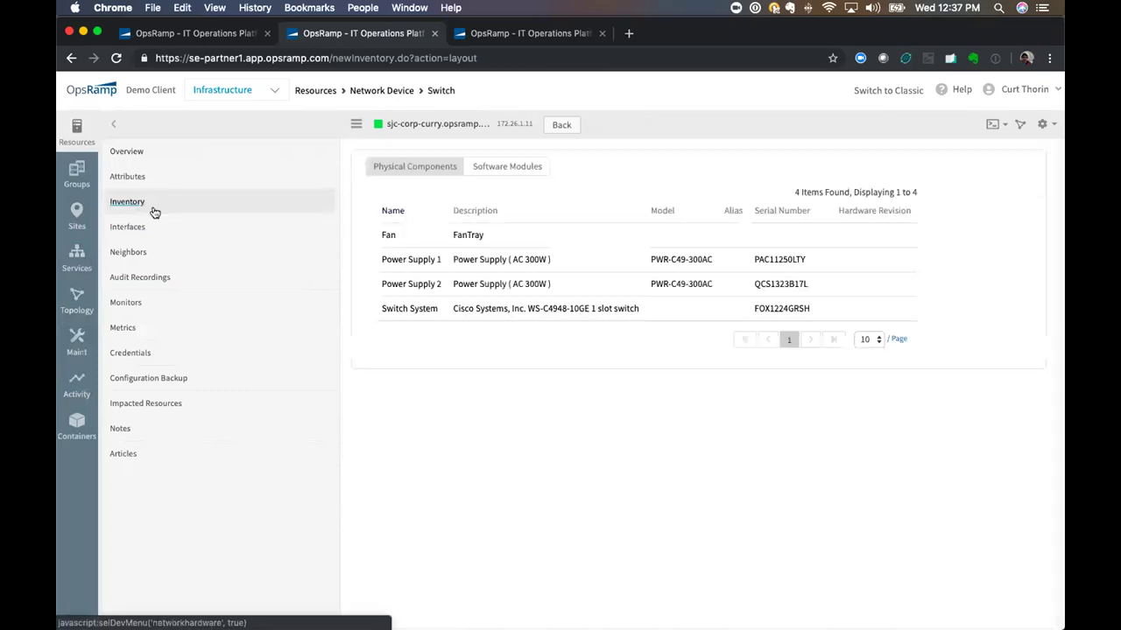
{"action": "left_click", "coordinate": [521, 168]}
{"action": "left_click", "coordinate": [207, 232]}
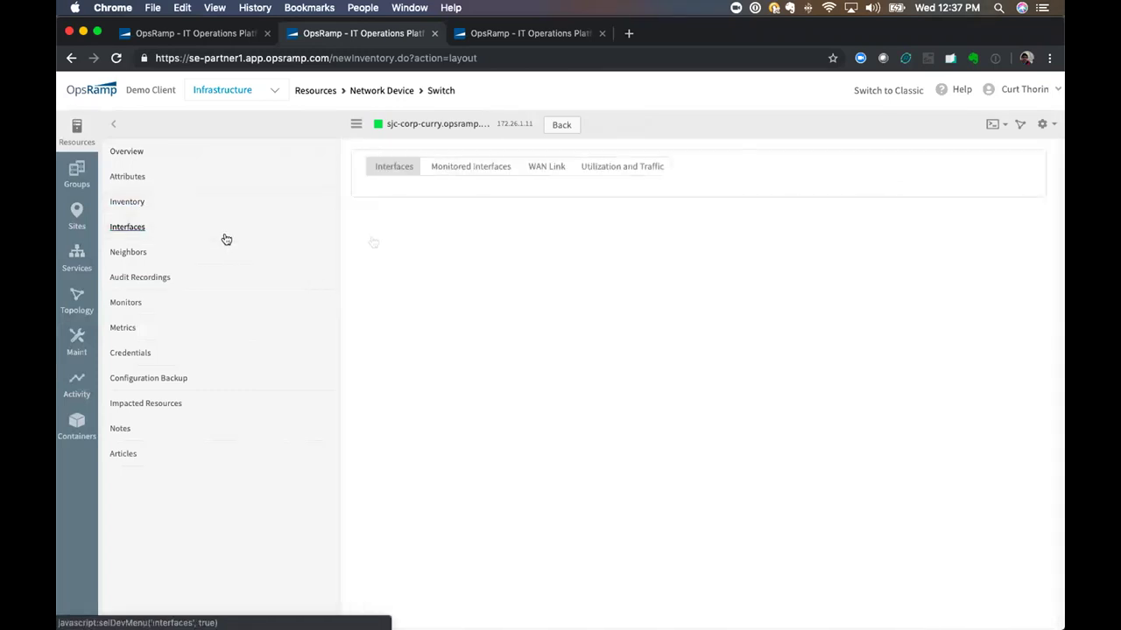
{"action": "scroll", "coordinate": [611, 290], "scroll_direction": "down", "scroll_amount": 12}
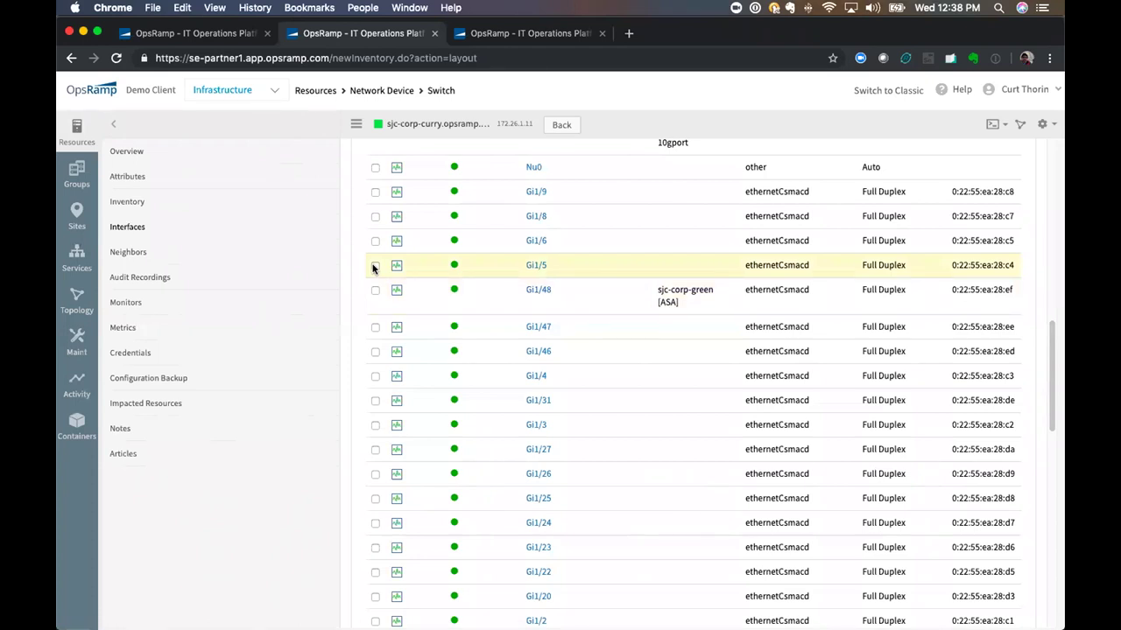
Open the NetApp storage cluster cluster1 from the storage inventory and display its capacity dashboard.
{"action": "left_click", "coordinate": [115, 127]}
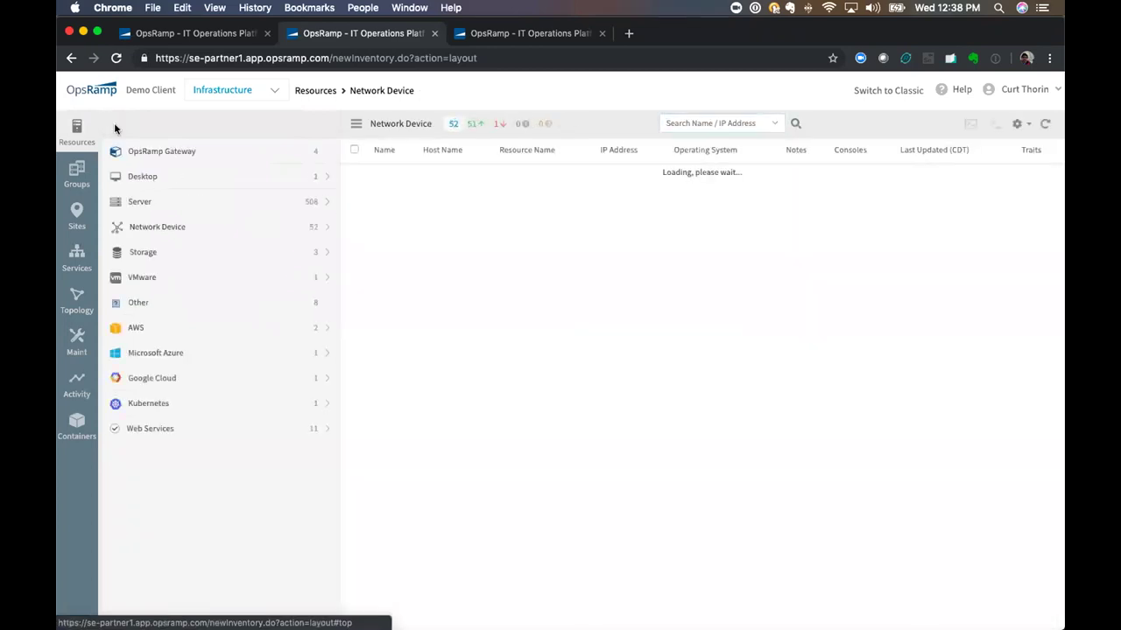
{"action": "left_click", "coordinate": [210, 253]}
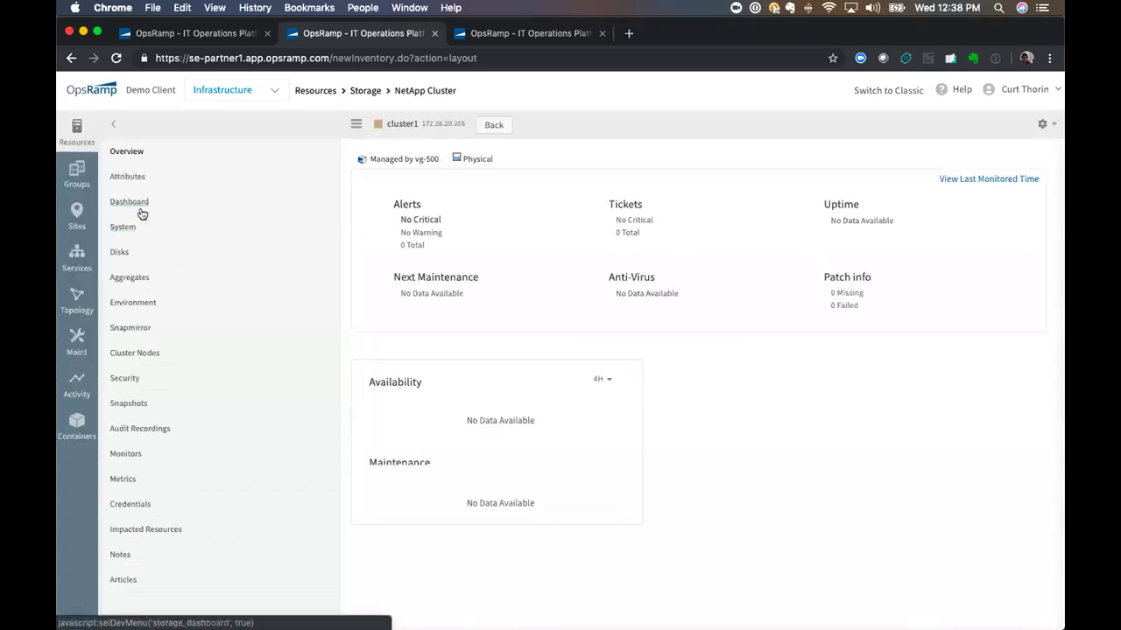
{"action": "left_click", "coordinate": [138, 204]}
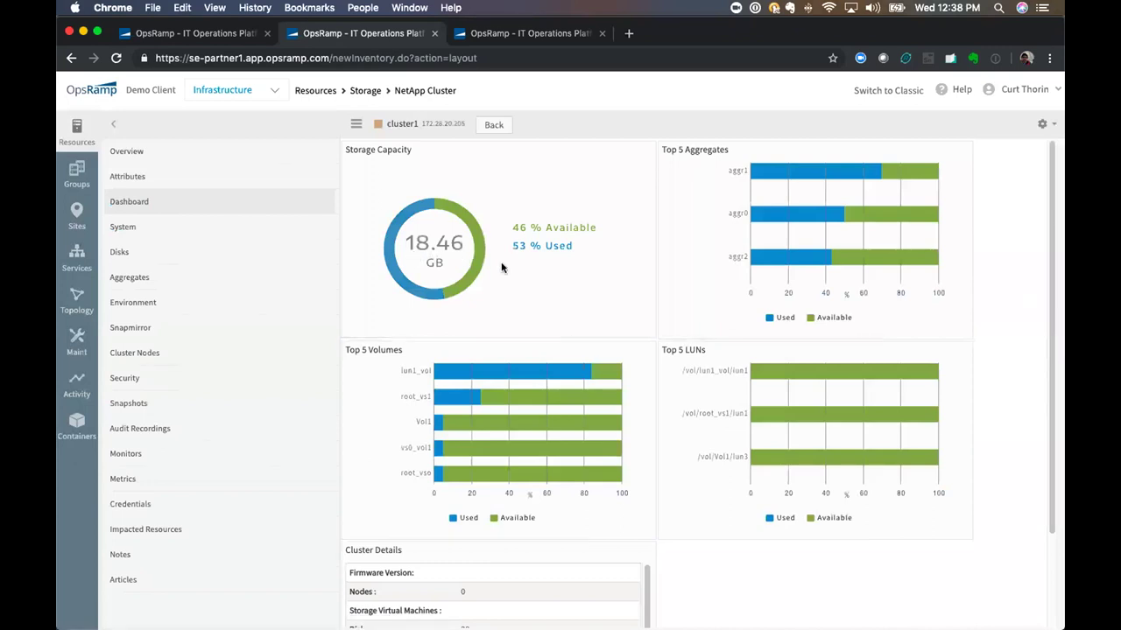
Look through the AWS service types discovered under the AWS-Topo account, and return to the main resource categories.
{"action": "left_click", "coordinate": [115, 127]}
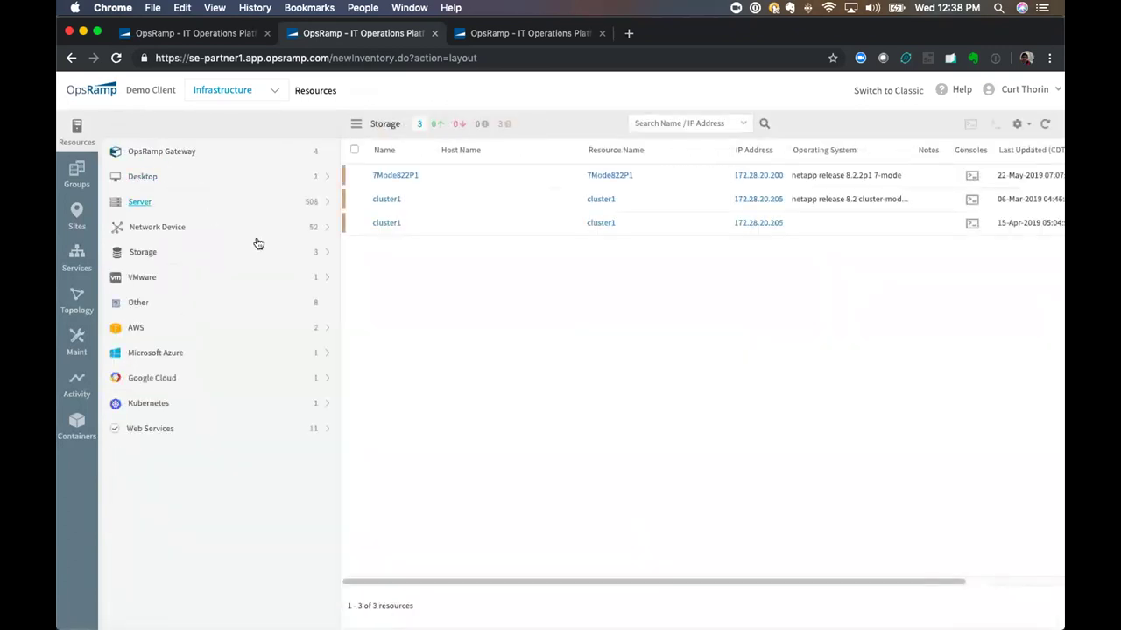
{"action": "left_click", "coordinate": [317, 327]}
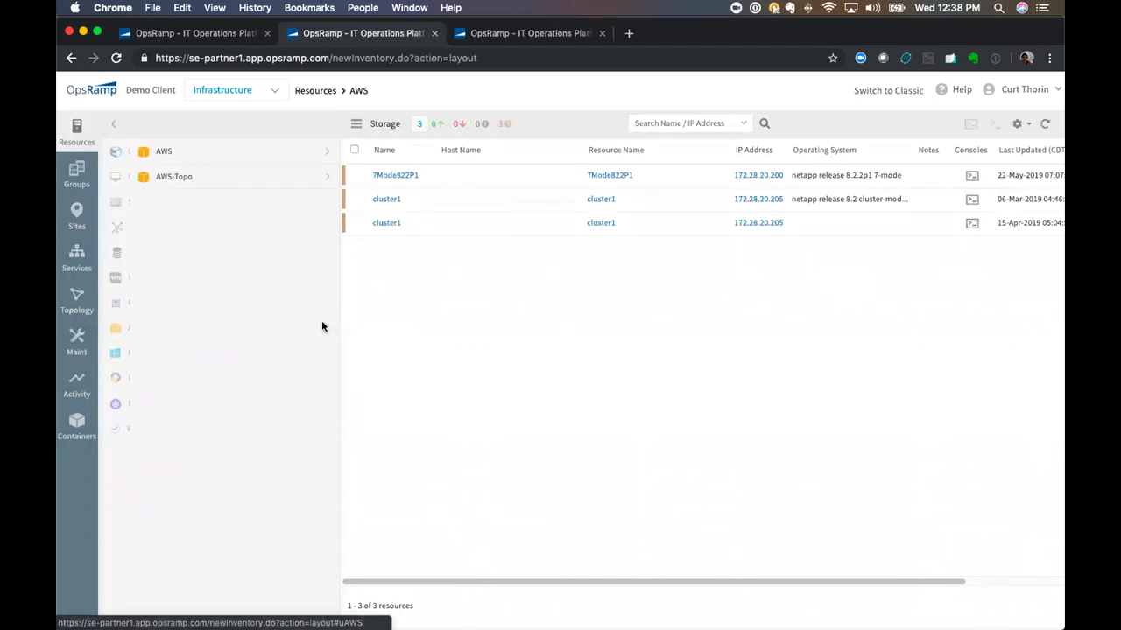
{"action": "left_click", "coordinate": [324, 177]}
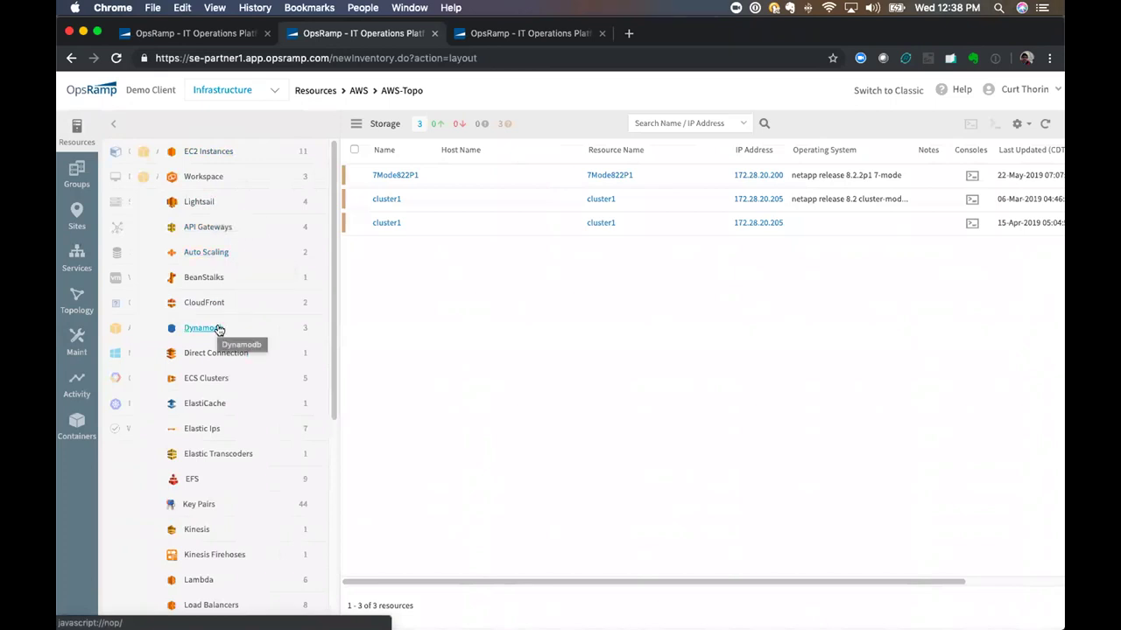
{"action": "scroll", "coordinate": [240, 524], "scroll_direction": "down", "scroll_amount": 1}
{"action": "scroll", "coordinate": [240, 523], "scroll_direction": "down", "scroll_amount": 1}
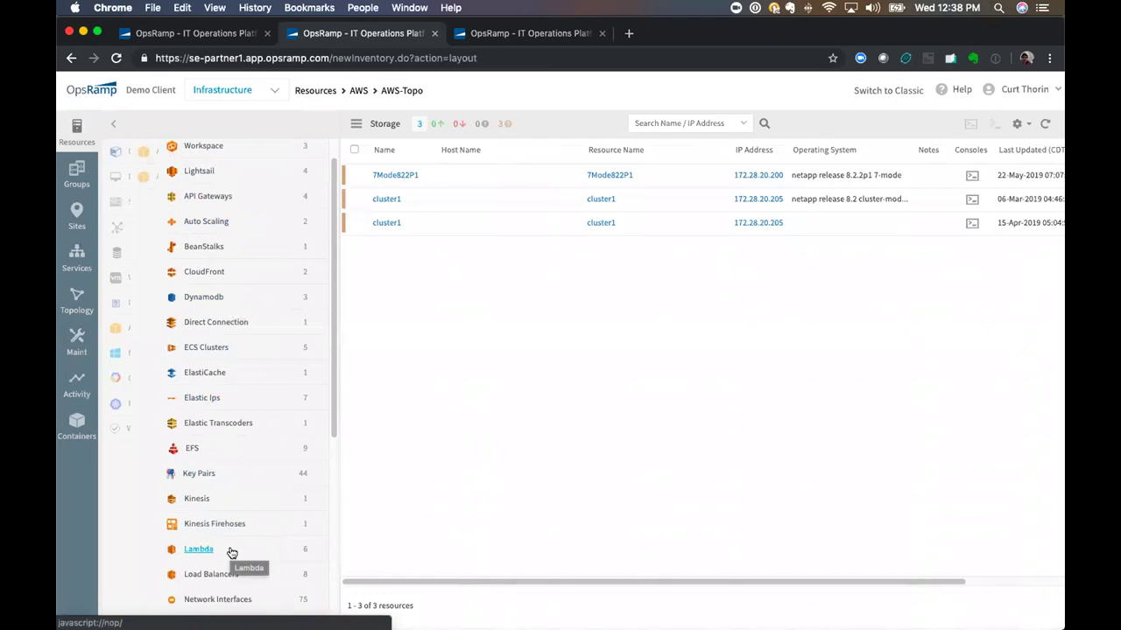
{"action": "scroll", "coordinate": [273, 546], "scroll_direction": "down", "scroll_amount": 1}
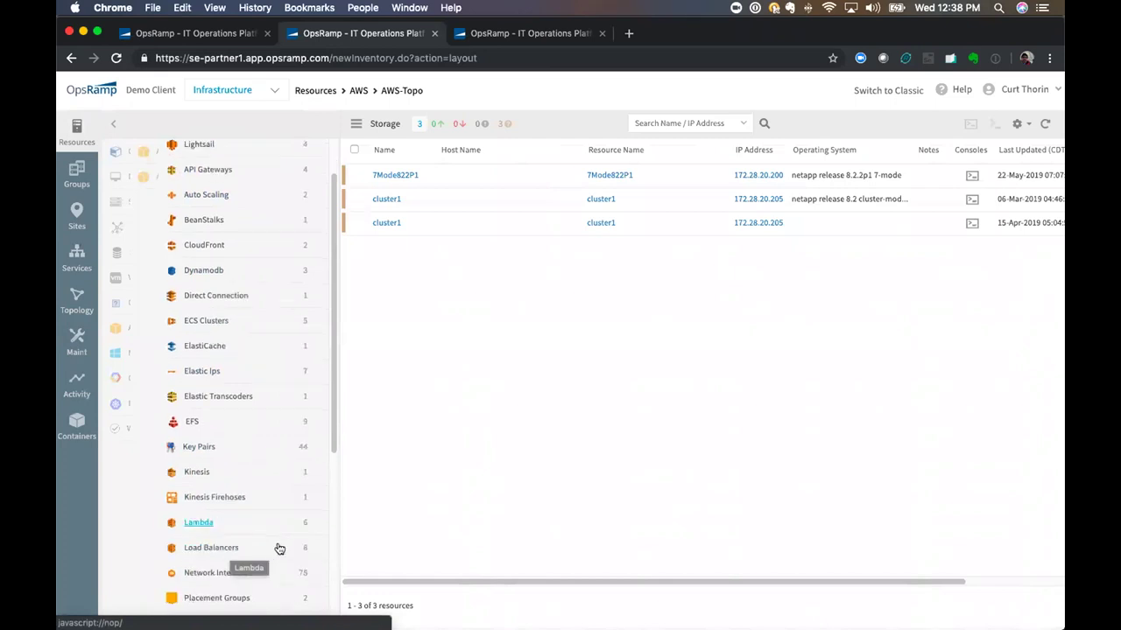
{"action": "scroll", "coordinate": [282, 549], "scroll_direction": "down", "scroll_amount": 6}
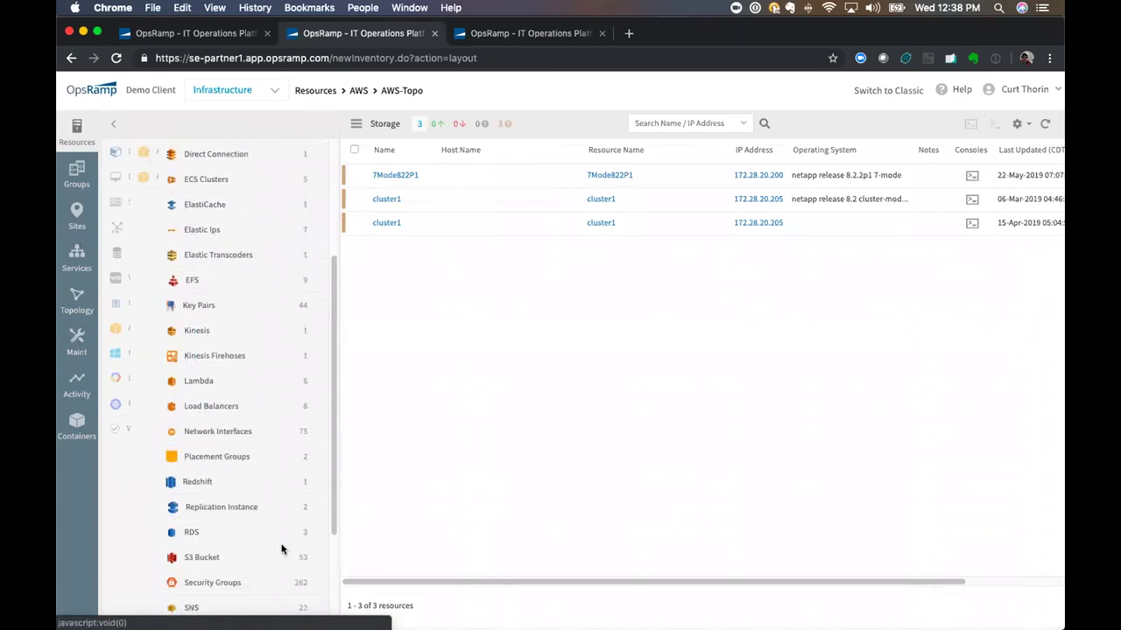
{"action": "scroll", "coordinate": [282, 549], "scroll_direction": "up", "scroll_amount": 8}
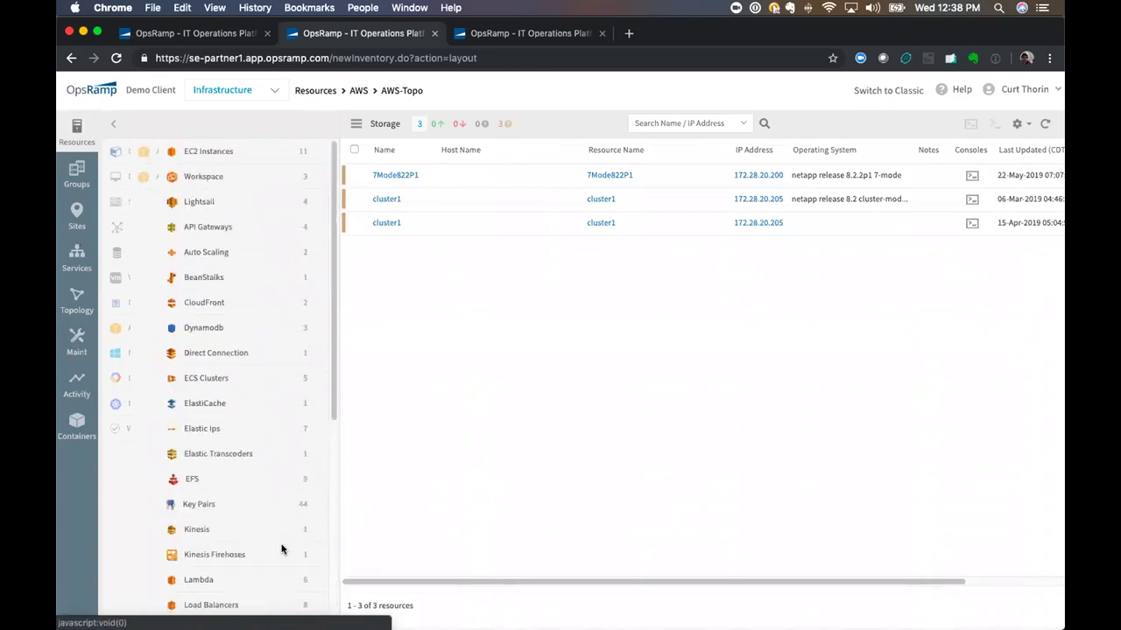
{"action": "left_click", "coordinate": [117, 128]}
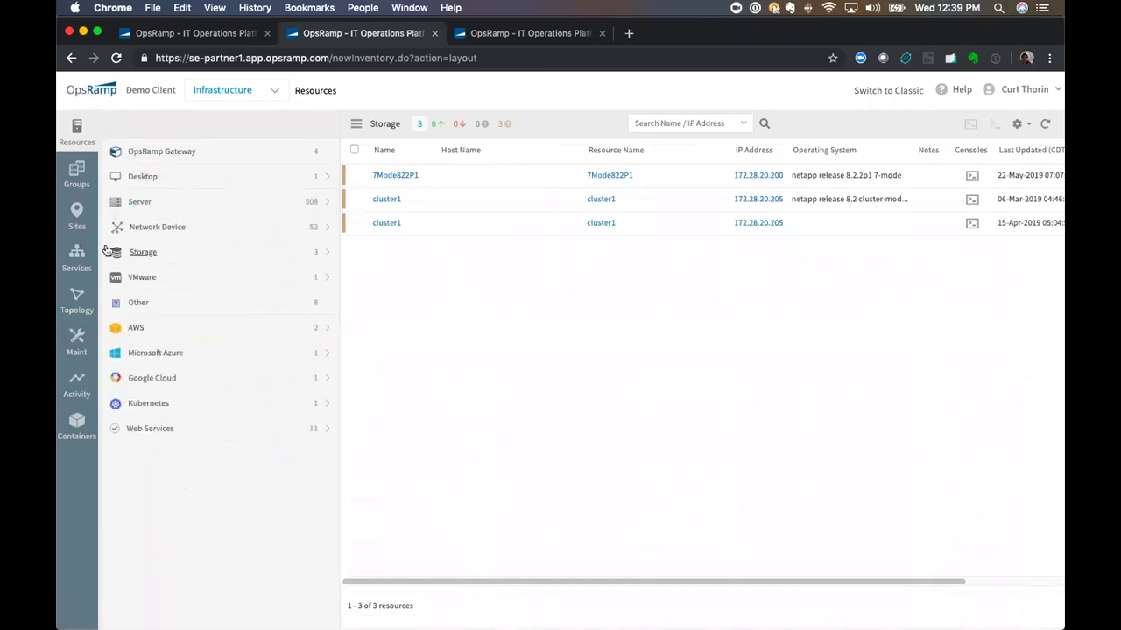
Display the topology map for the host sjc-corp-curry.opsramp.net, keeping HostName/IPAddress as the lookup type.
{"action": "left_click", "coordinate": [79, 296]}
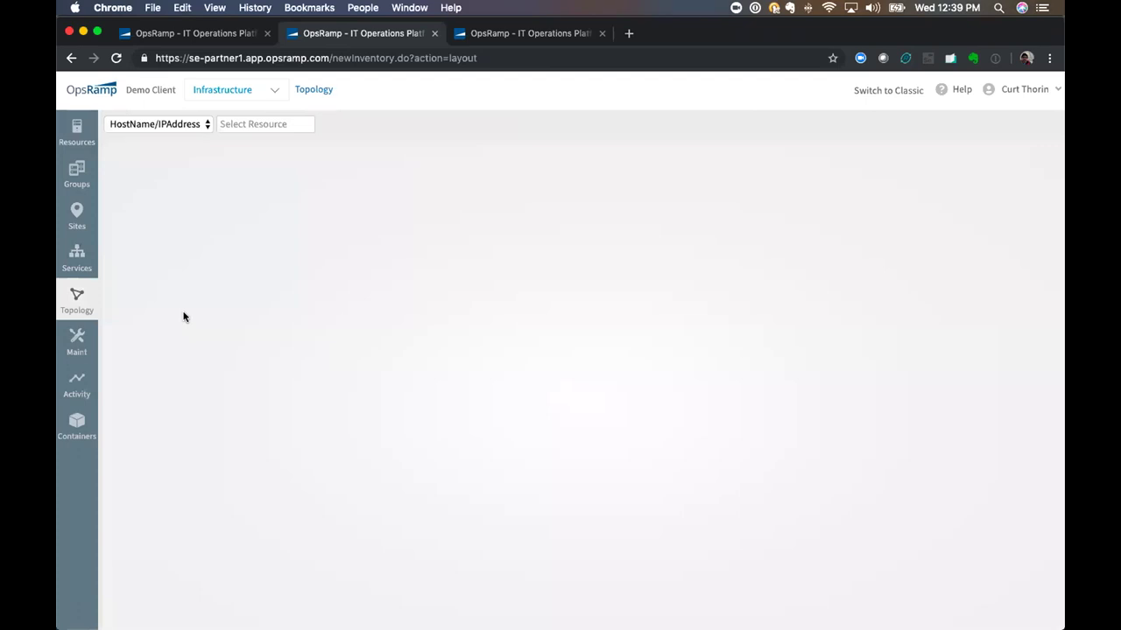
{"action": "left_click", "coordinate": [169, 126]}
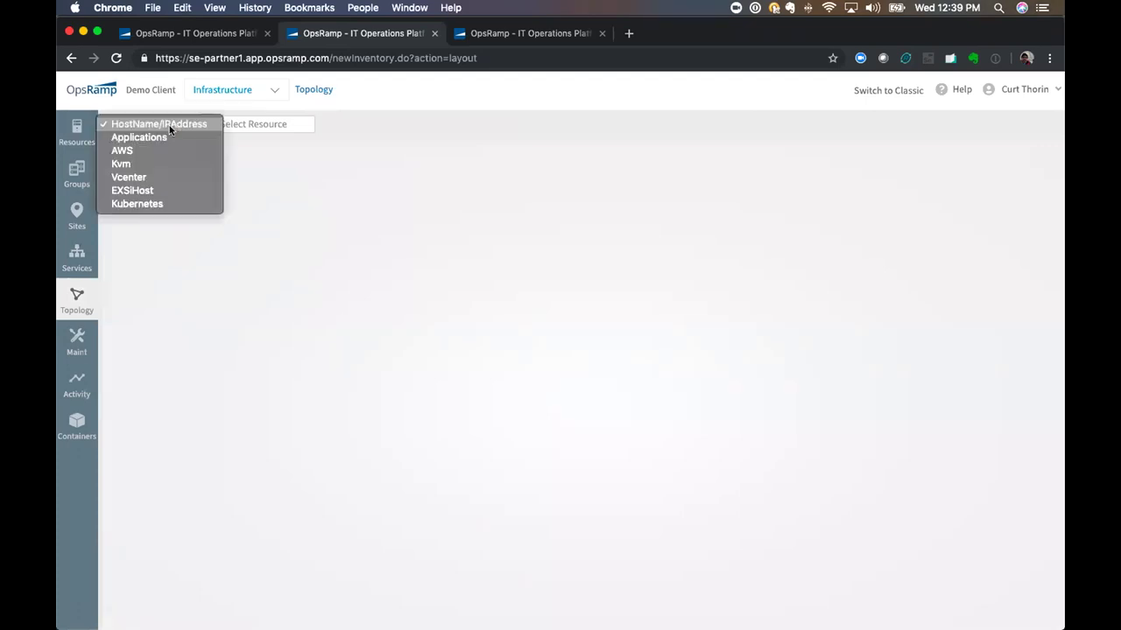
{"action": "left_click", "coordinate": [286, 120]}
{"action": "type", "text": "sjc-corp-curry.opsramp.net"}
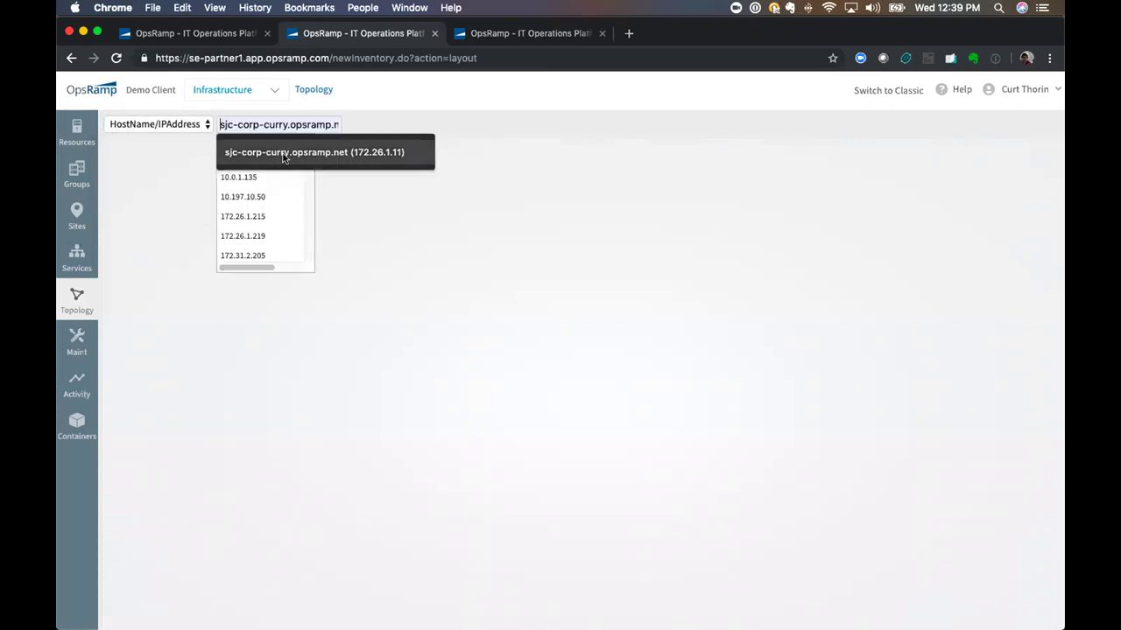
{"action": "left_click", "coordinate": [248, 162]}
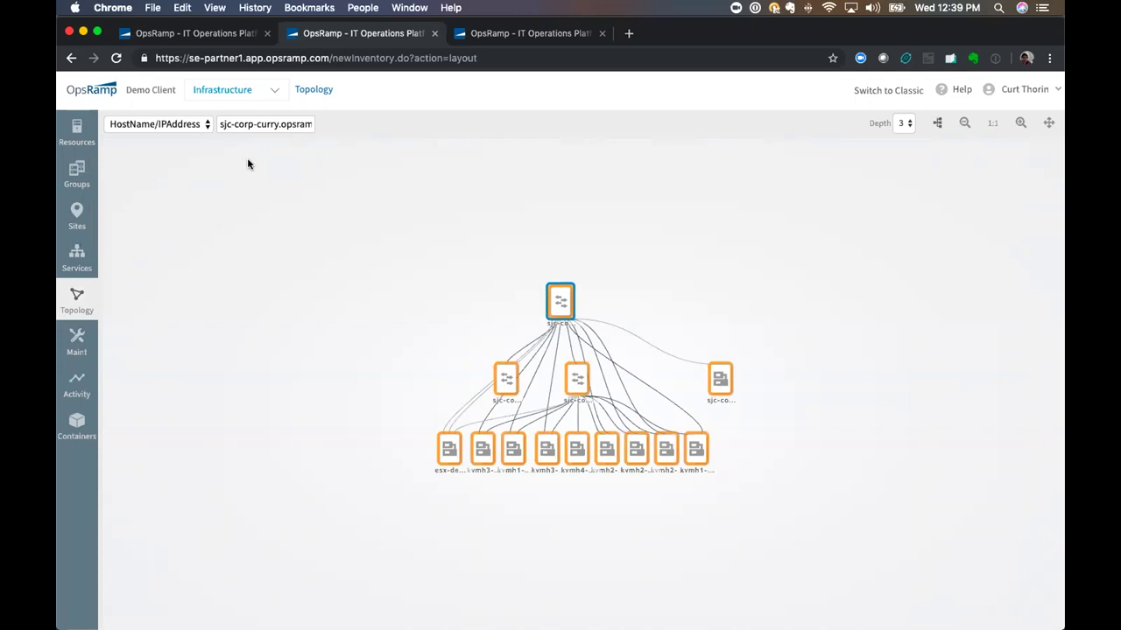
Change the topology lookup type to Applications and look through the list of available applications.
{"action": "left_click", "coordinate": [175, 124]}
{"action": "left_click", "coordinate": [172, 138]}
{"action": "left_click", "coordinate": [247, 126]}
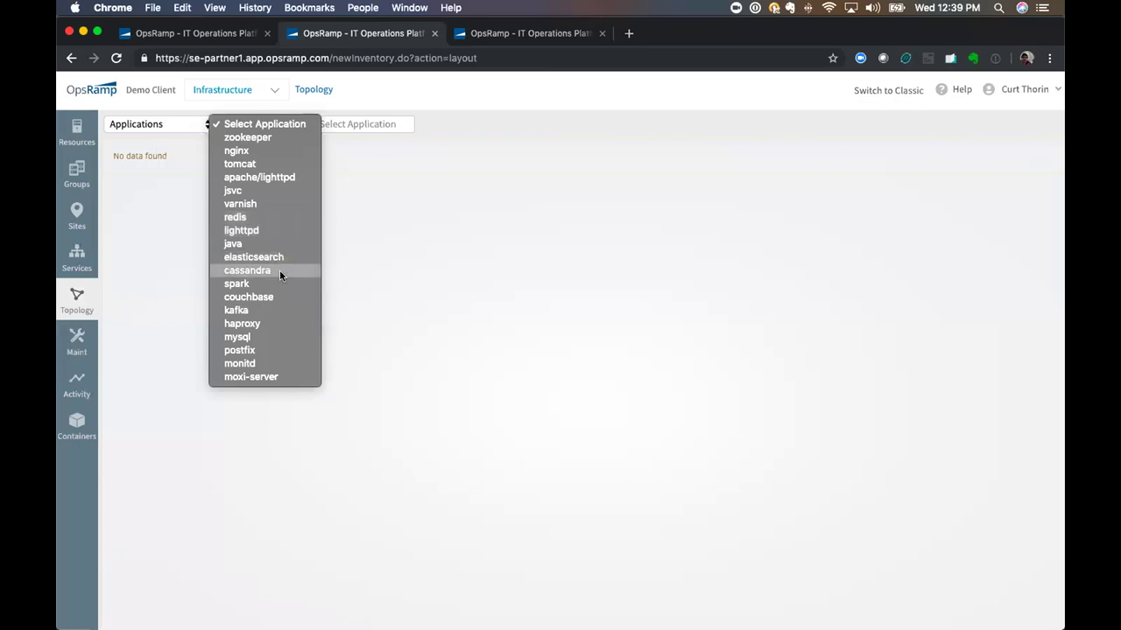
{"action": "left_click", "coordinate": [176, 125]}
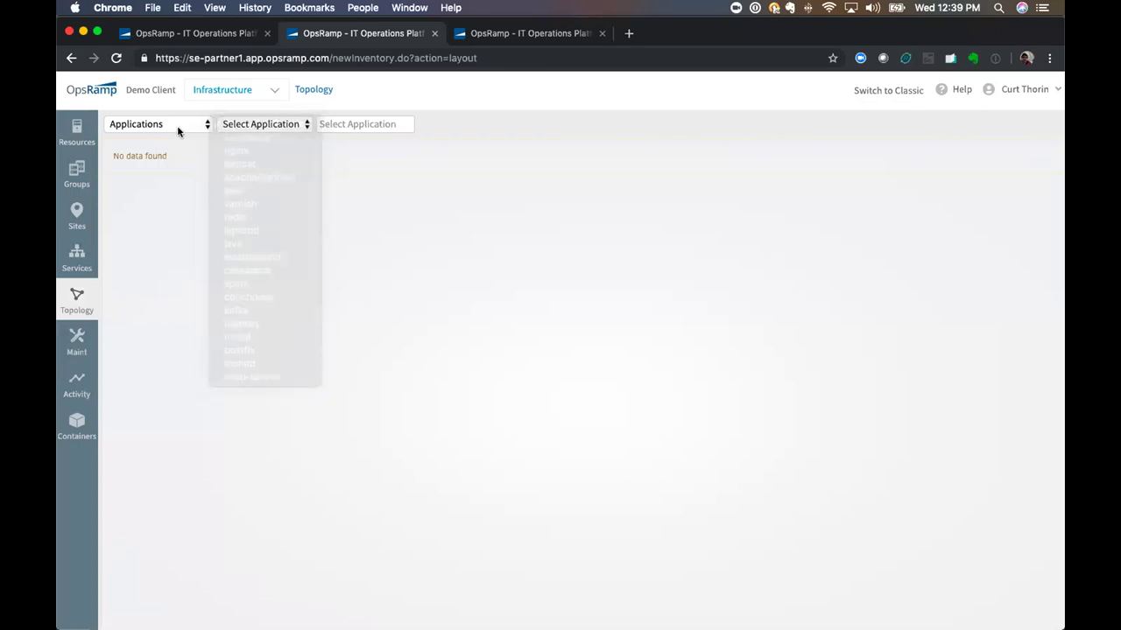
Display the AWS topology map for the AWS-Topo account, with region All and resource type Vpc.
{"action": "left_click", "coordinate": [177, 126]}
{"action": "left_click", "coordinate": [176, 138]}
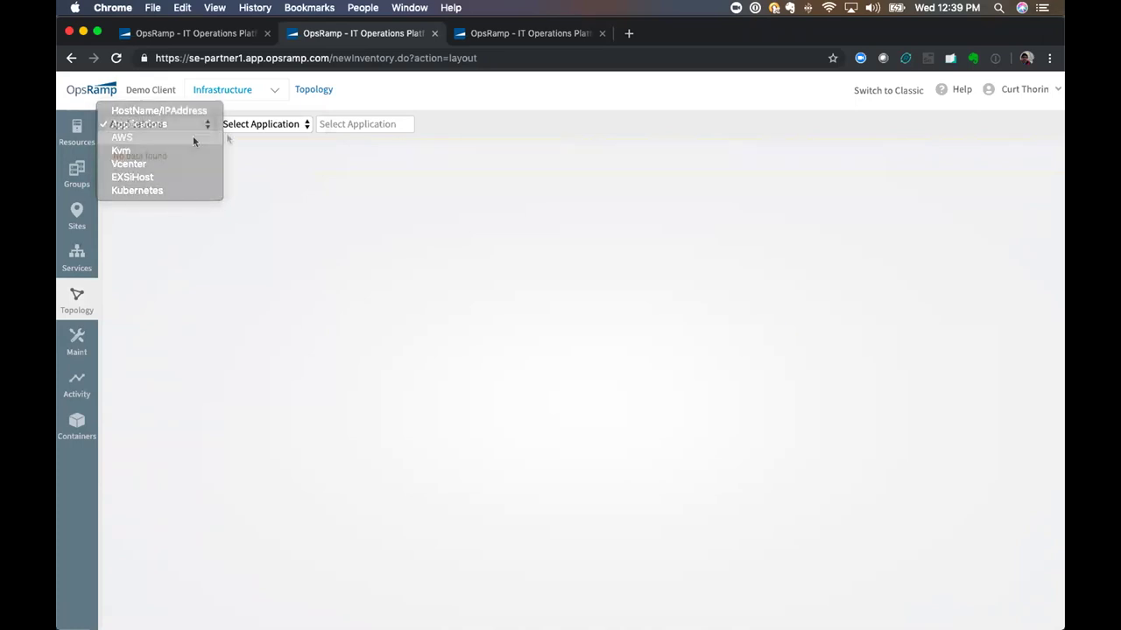
{"action": "left_click", "coordinate": [259, 127]}
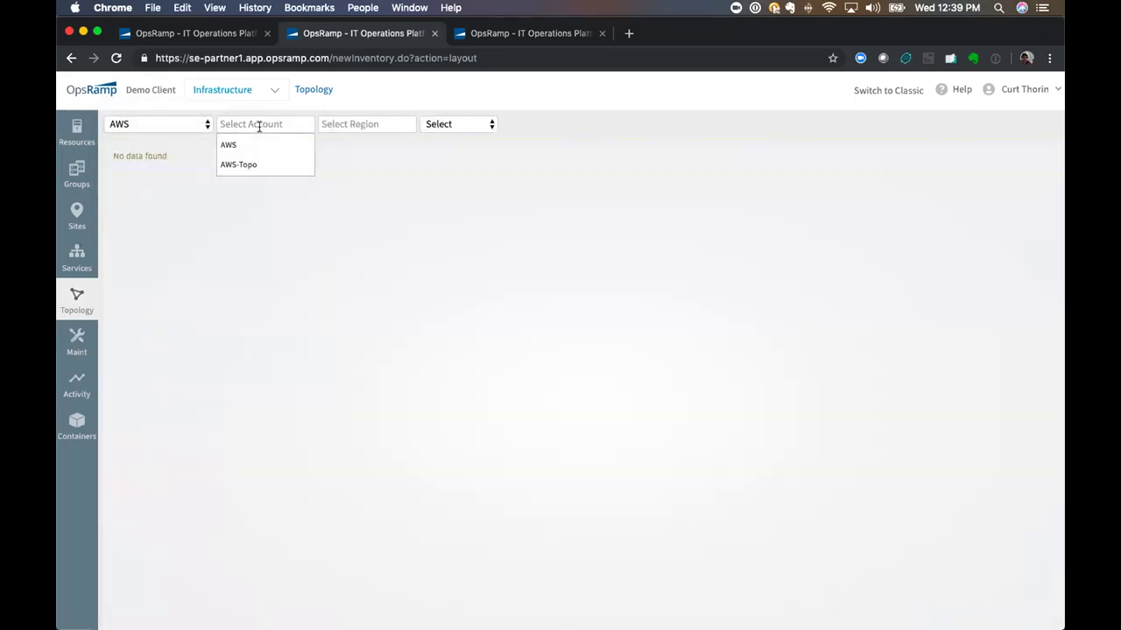
{"action": "left_click", "coordinate": [261, 165]}
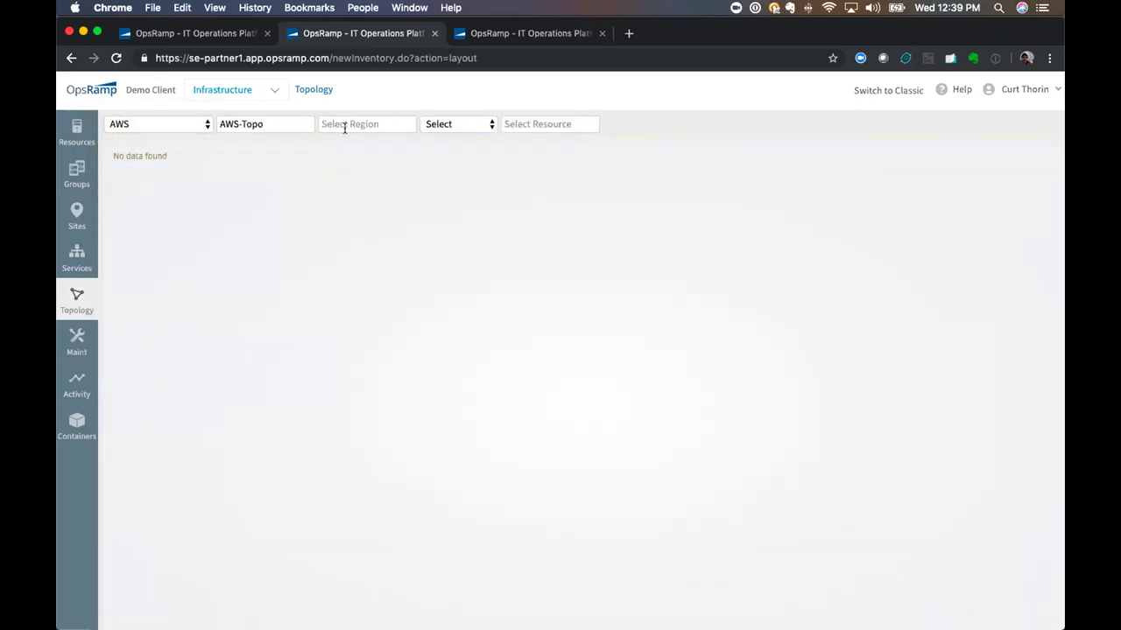
{"action": "left_click", "coordinate": [345, 128]}
{"action": "left_click", "coordinate": [345, 145]}
{"action": "left_click", "coordinate": [437, 128]}
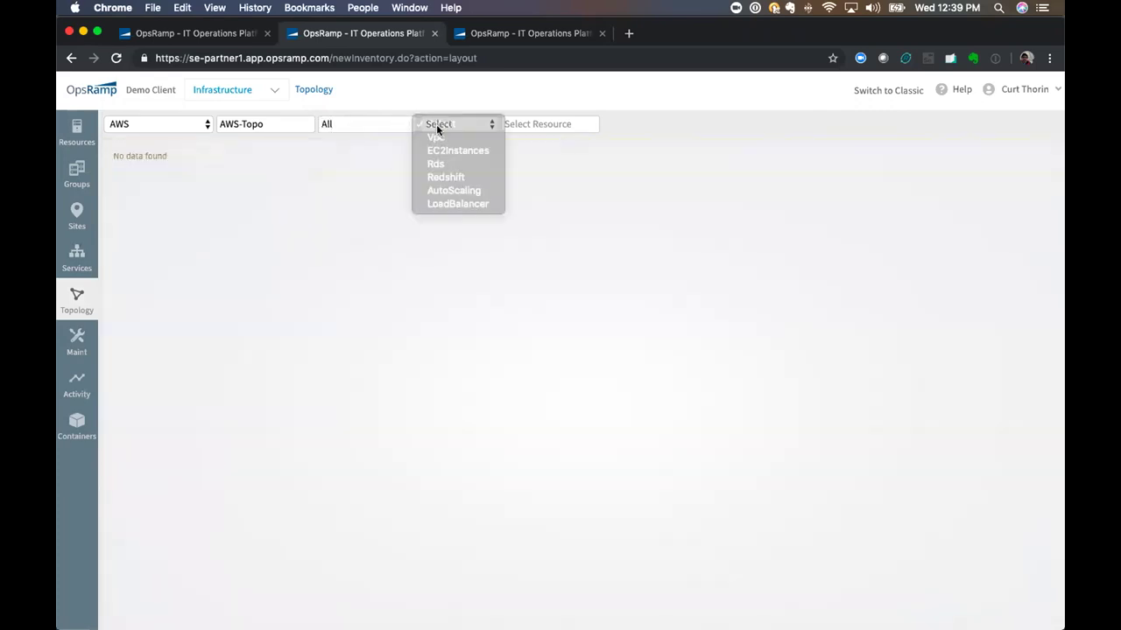
{"action": "left_click", "coordinate": [438, 136]}
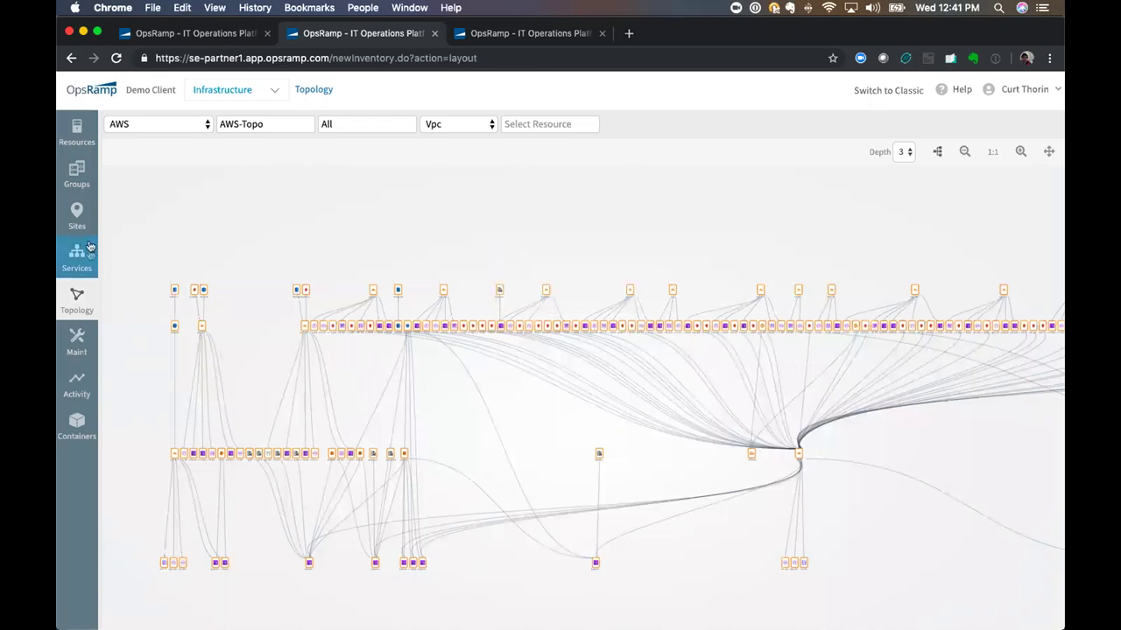
Open the containers inventory, expand prometheus-to-sd-exporter_fluentd-gcp-v3.2.0-t9ckc, and review its tags and metric graphs.
{"action": "left_click", "coordinate": [86, 414]}
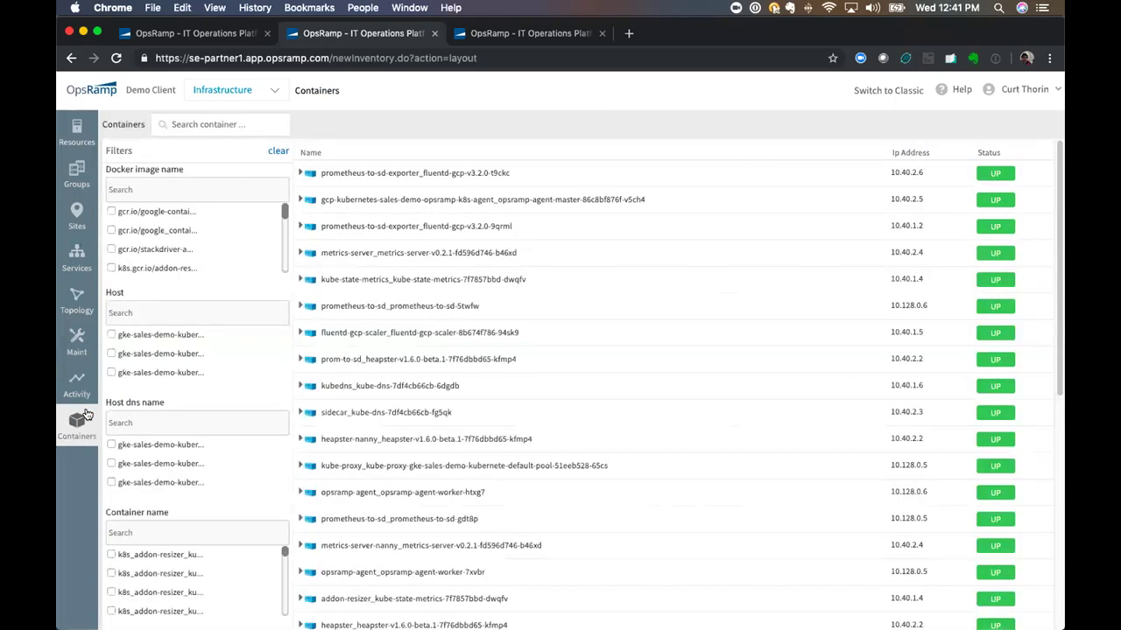
{"action": "left_click", "coordinate": [302, 173]}
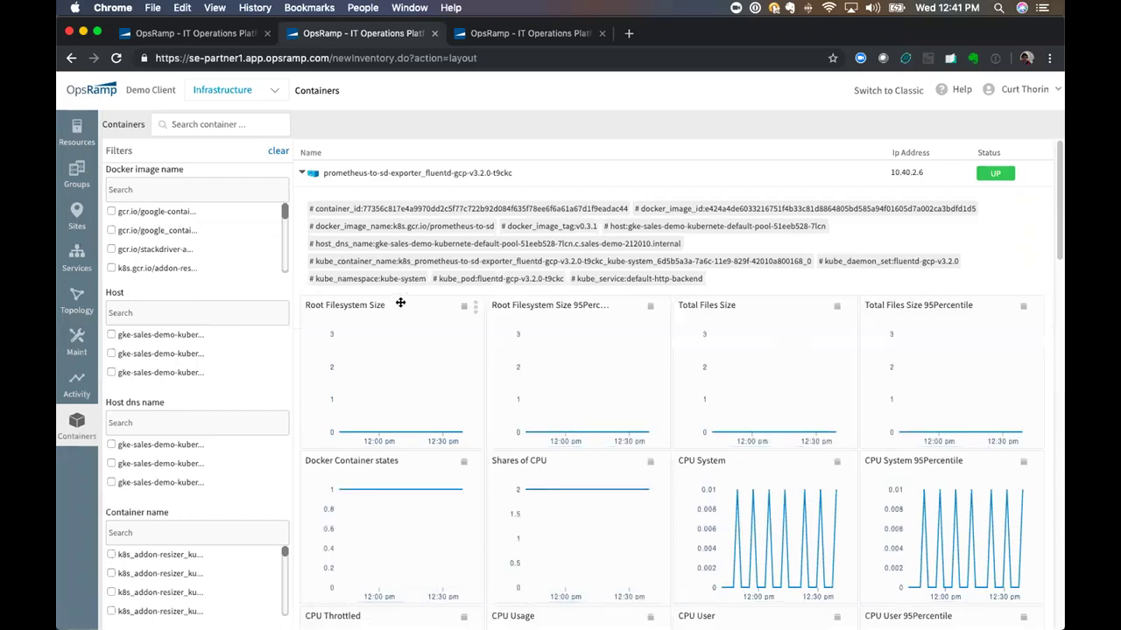
{"action": "scroll", "coordinate": [401, 306], "scroll_direction": "down", "scroll_amount": 3}
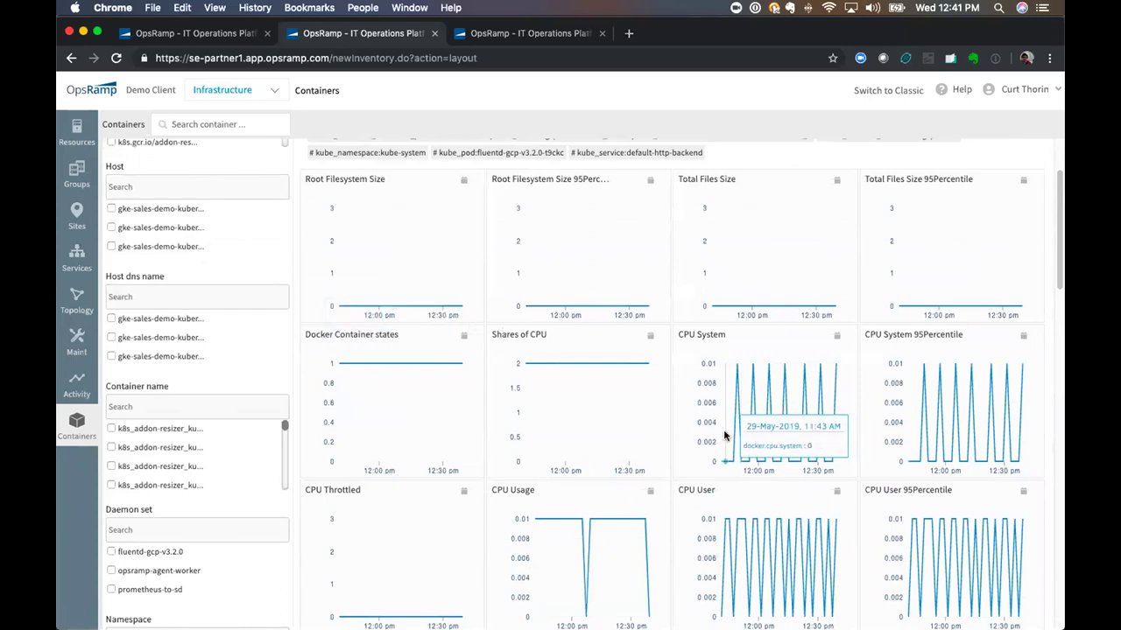
{"action": "scroll", "coordinate": [736, 436], "scroll_direction": "down", "scroll_amount": 2}
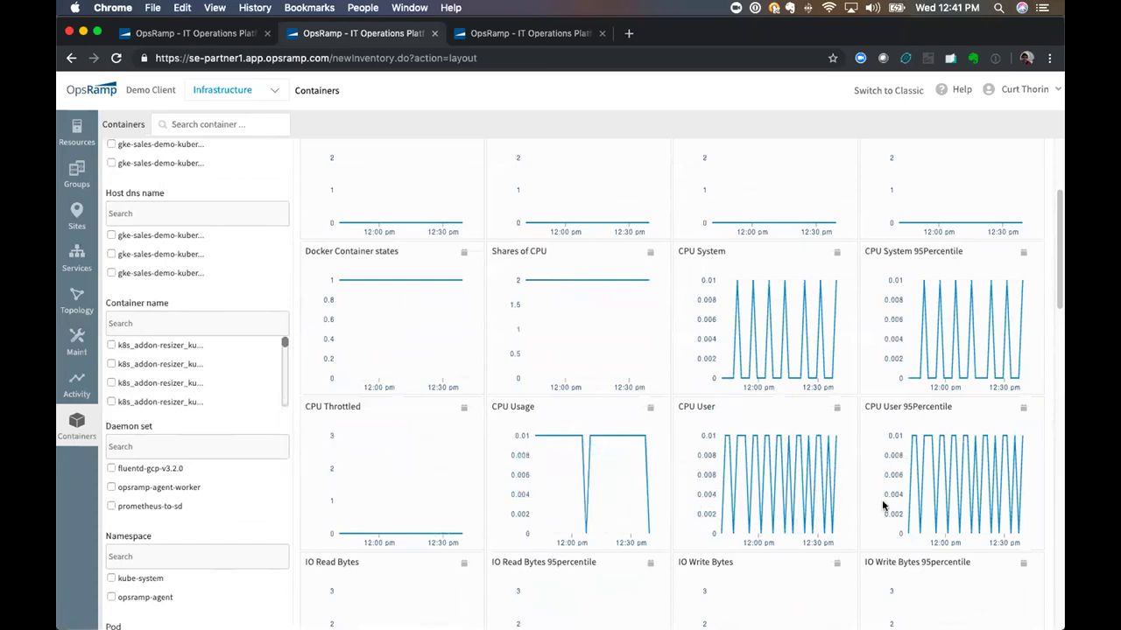
{"action": "scroll", "coordinate": [887, 501], "scroll_direction": "down", "scroll_amount": 8}
{"action": "scroll", "coordinate": [887, 506], "scroll_direction": "up", "scroll_amount": 10}
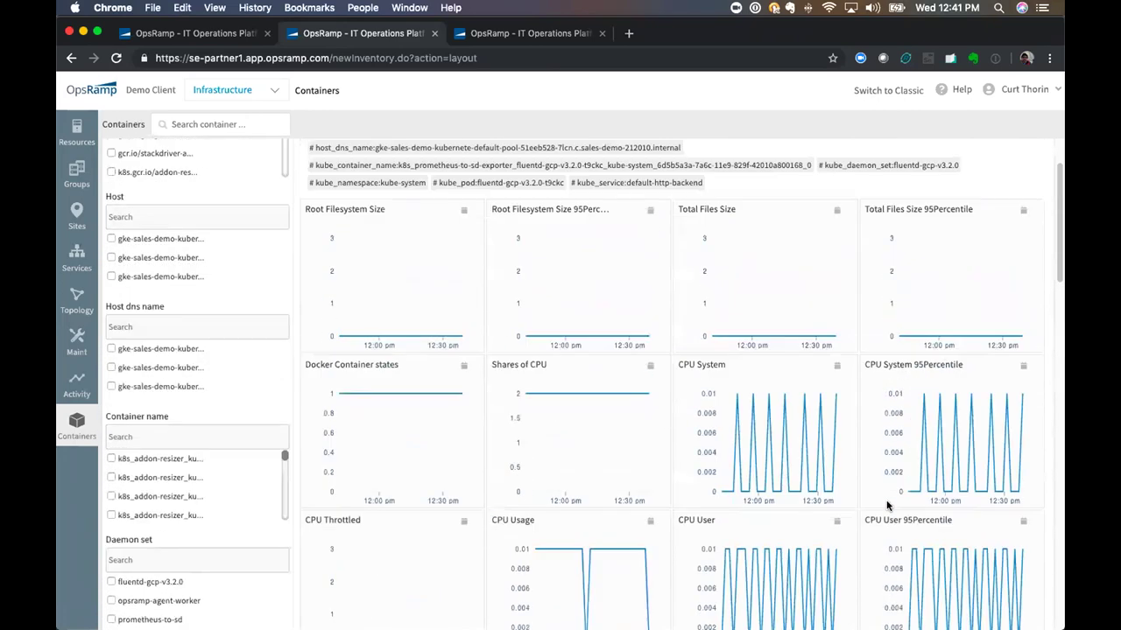
{"action": "scroll", "coordinate": [887, 505], "scroll_direction": "up", "scroll_amount": 2}
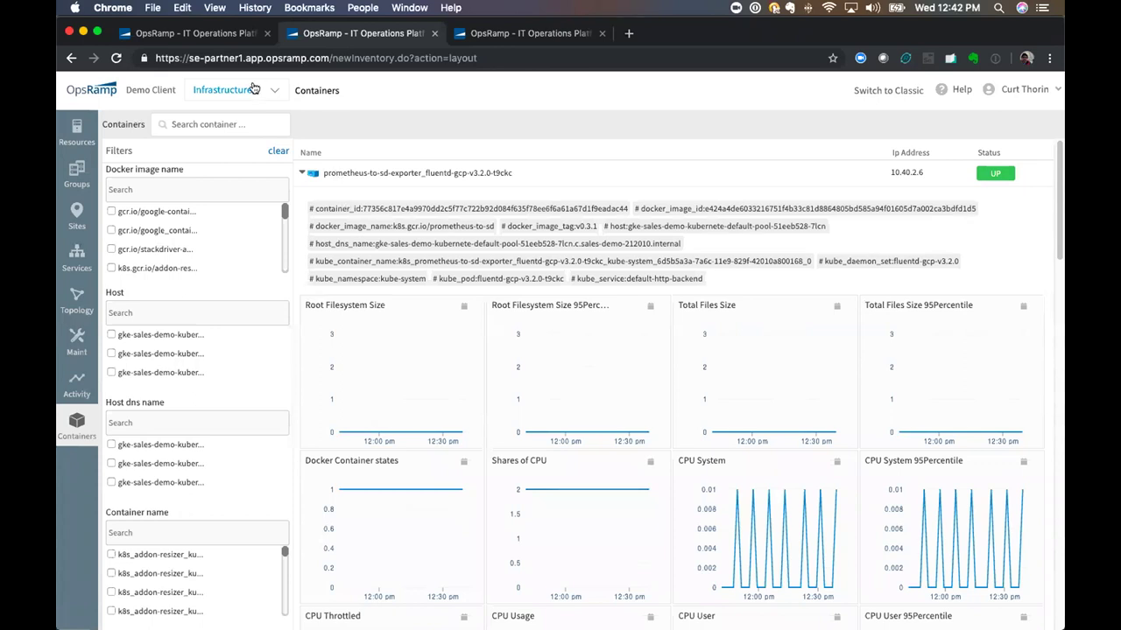
Go to the Alerts section and switch the alert list to the Inference View.
{"action": "left_click", "coordinate": [278, 92]}
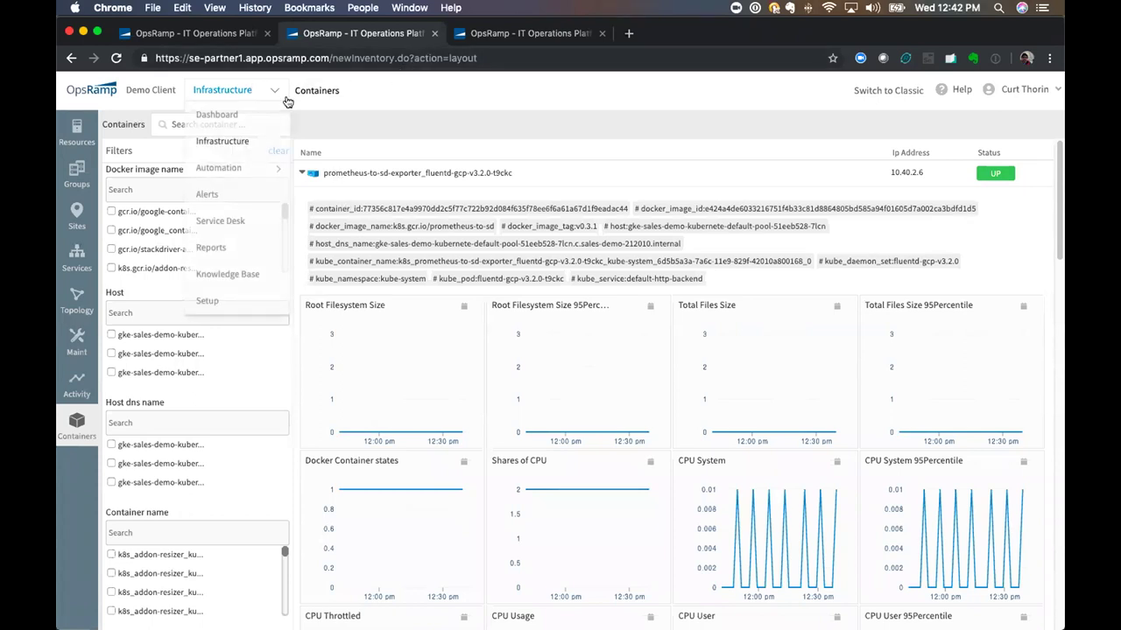
{"action": "left_click", "coordinate": [245, 197]}
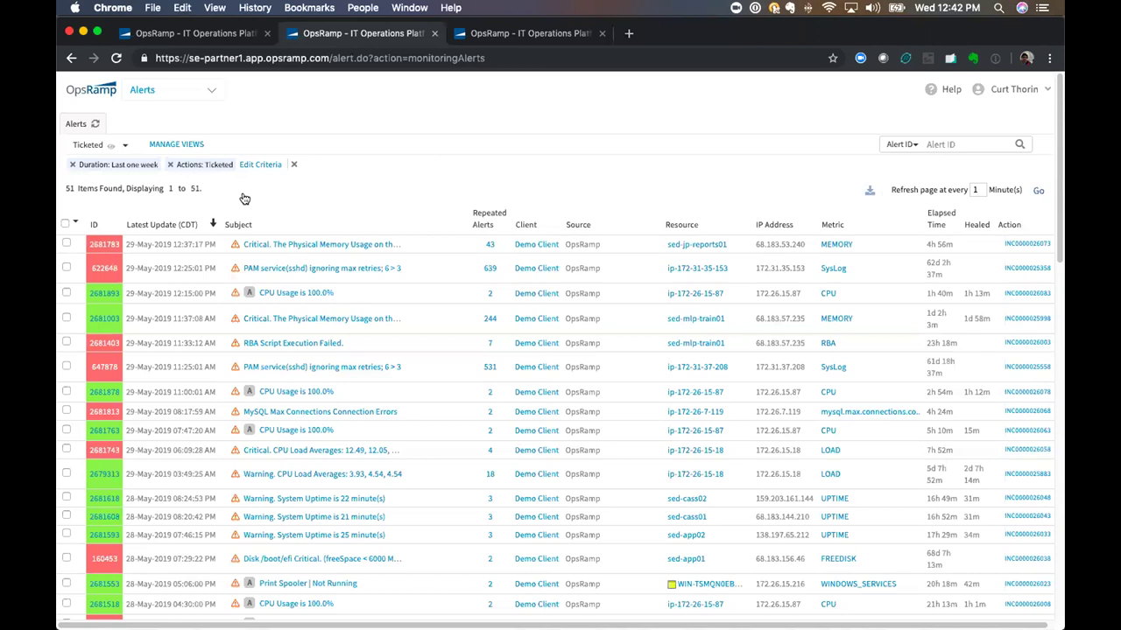
{"action": "left_click", "coordinate": [125, 146]}
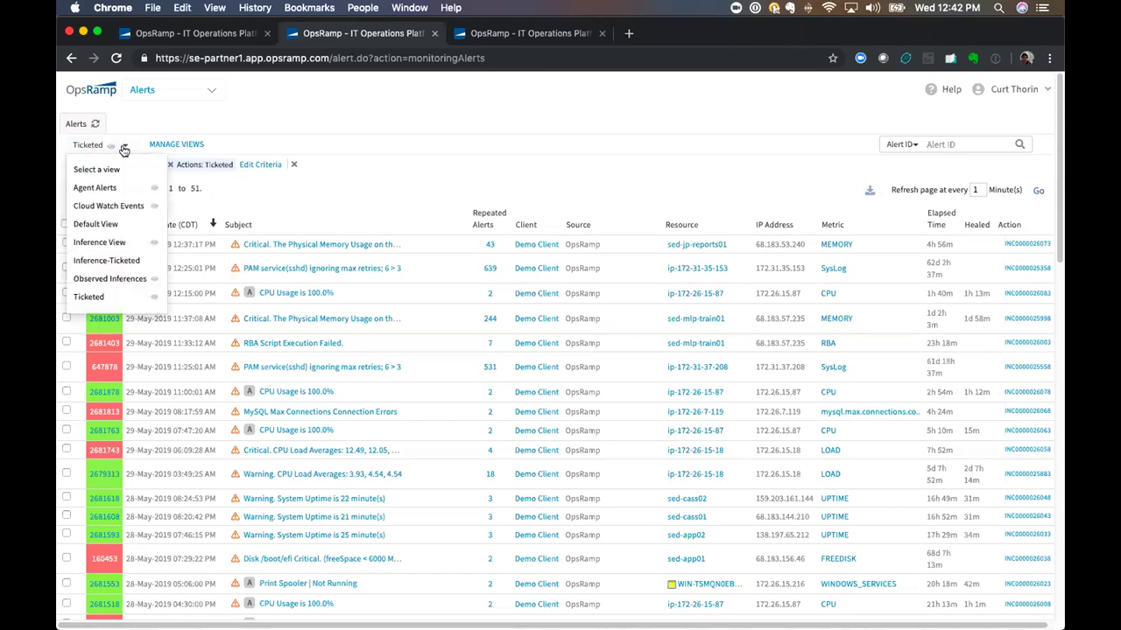
{"action": "left_click", "coordinate": [107, 242]}
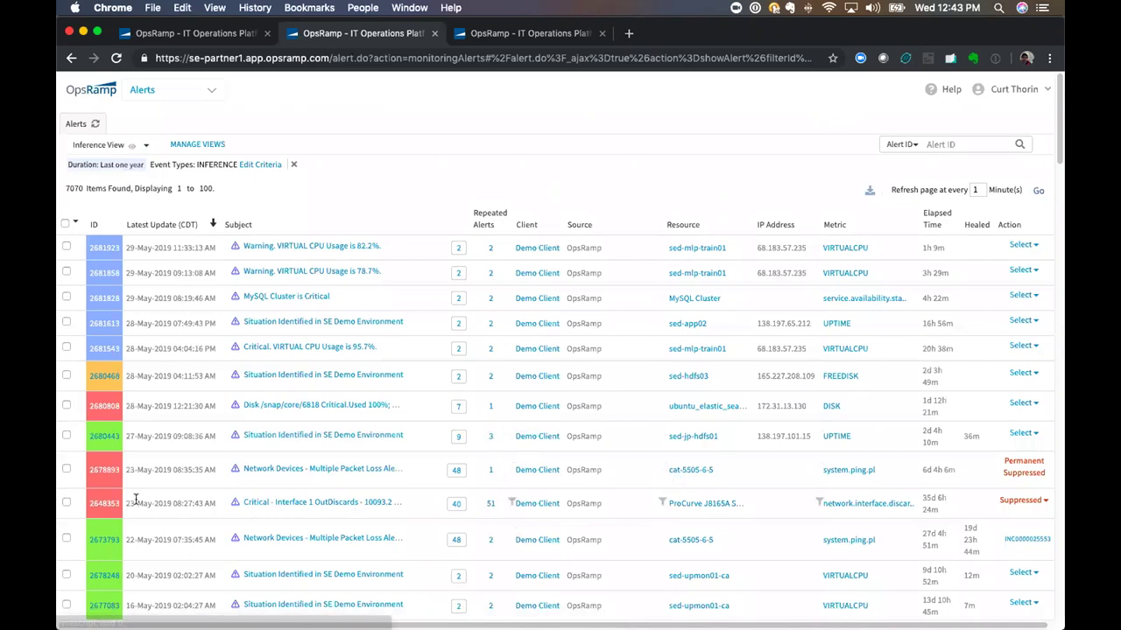
Review the repeated occurrences of alert 2648353 on the ProCurve J8165A switch, and close the list.
{"action": "left_click", "coordinate": [492, 507]}
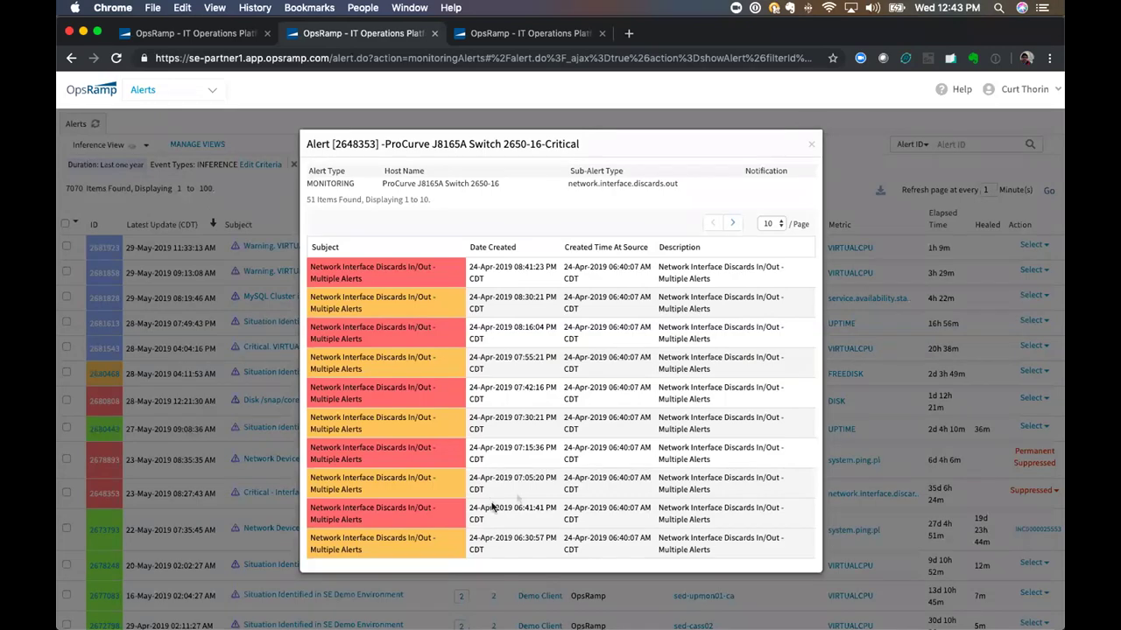
{"action": "left_click_drag", "start_coordinate": [430, 140], "coordinate": [507, 136]}
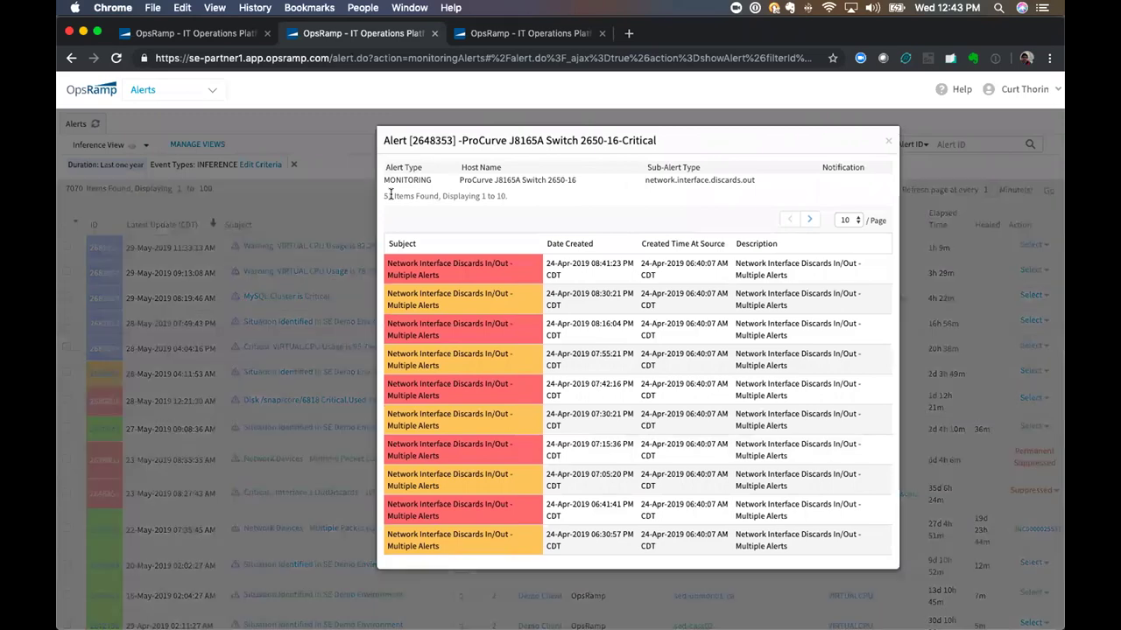
{"action": "left_click", "coordinate": [888, 143]}
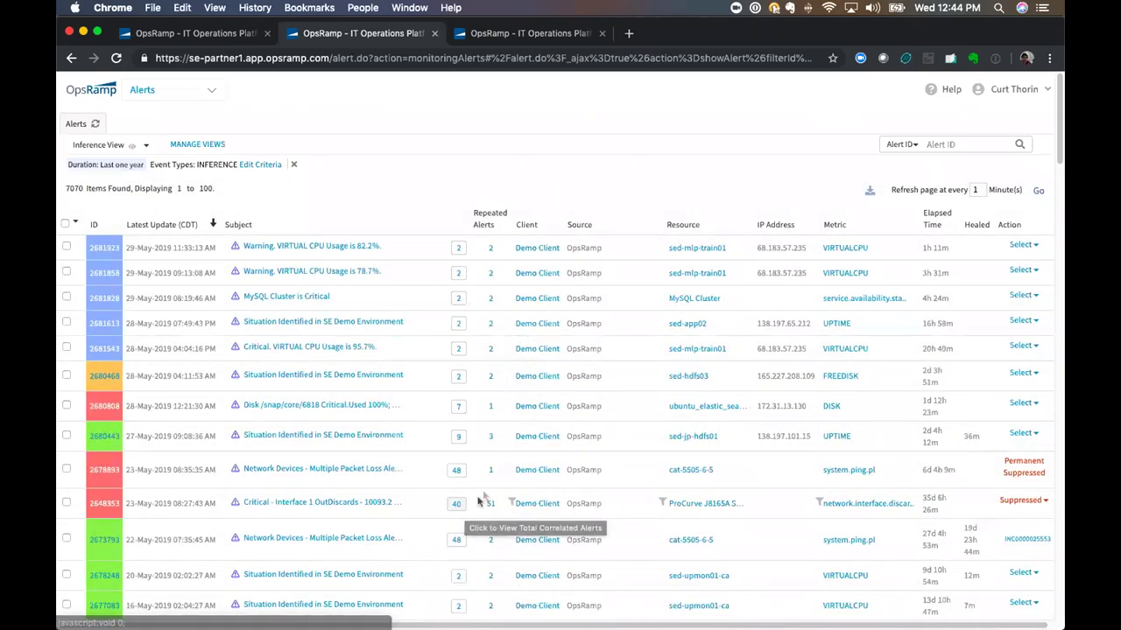
Examine the total correlated alerts of alert 2648353, including how many there are, and close the list.
{"action": "left_click", "coordinate": [458, 506]}
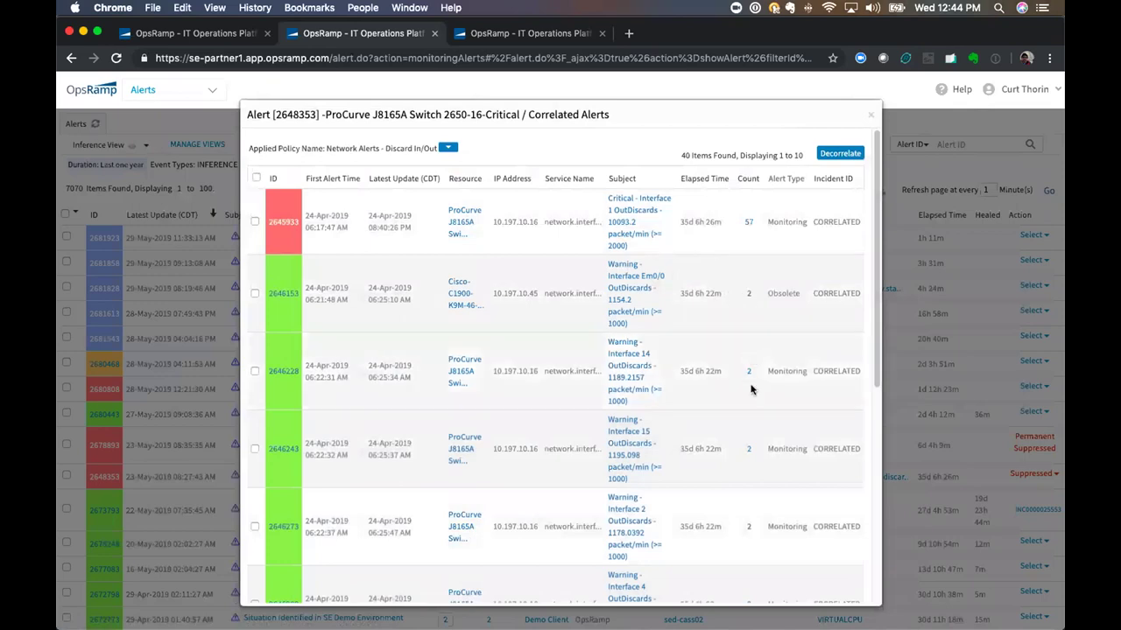
{"action": "scroll", "coordinate": [751, 473], "scroll_direction": "down", "scroll_amount": 1}
{"action": "scroll", "coordinate": [751, 473], "scroll_direction": "down", "scroll_amount": 5}
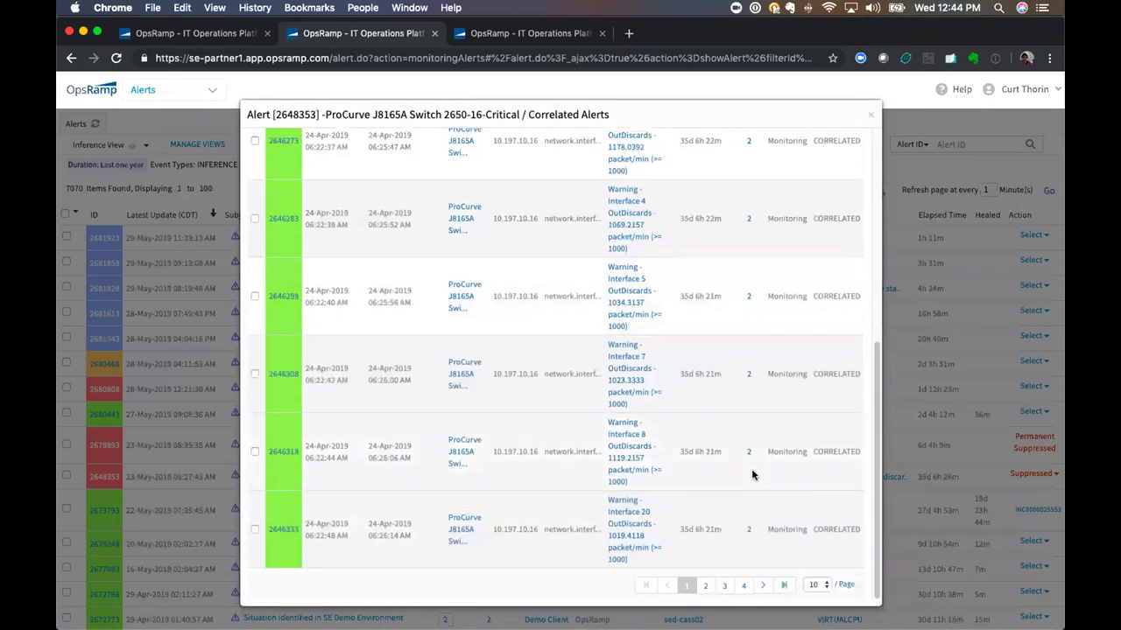
{"action": "scroll", "coordinate": [751, 473], "scroll_direction": "up", "scroll_amount": 10}
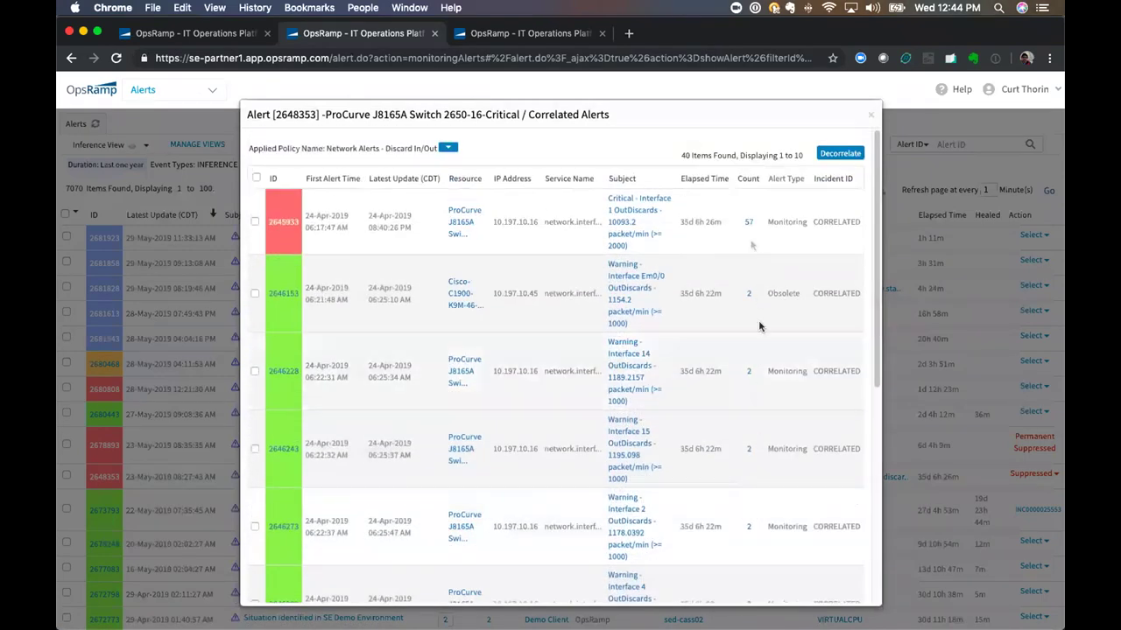
{"action": "left_click_drag", "start_coordinate": [682, 155], "coordinate": [713, 154]}
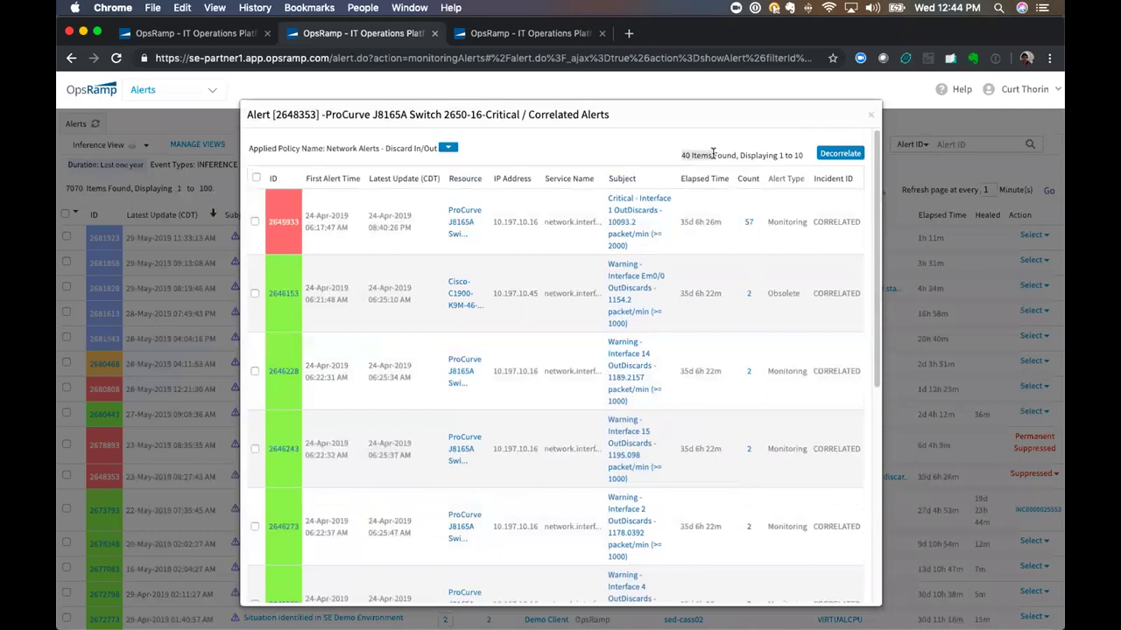
{"action": "left_click", "coordinate": [683, 155]}
{"action": "left_click", "coordinate": [869, 112]}
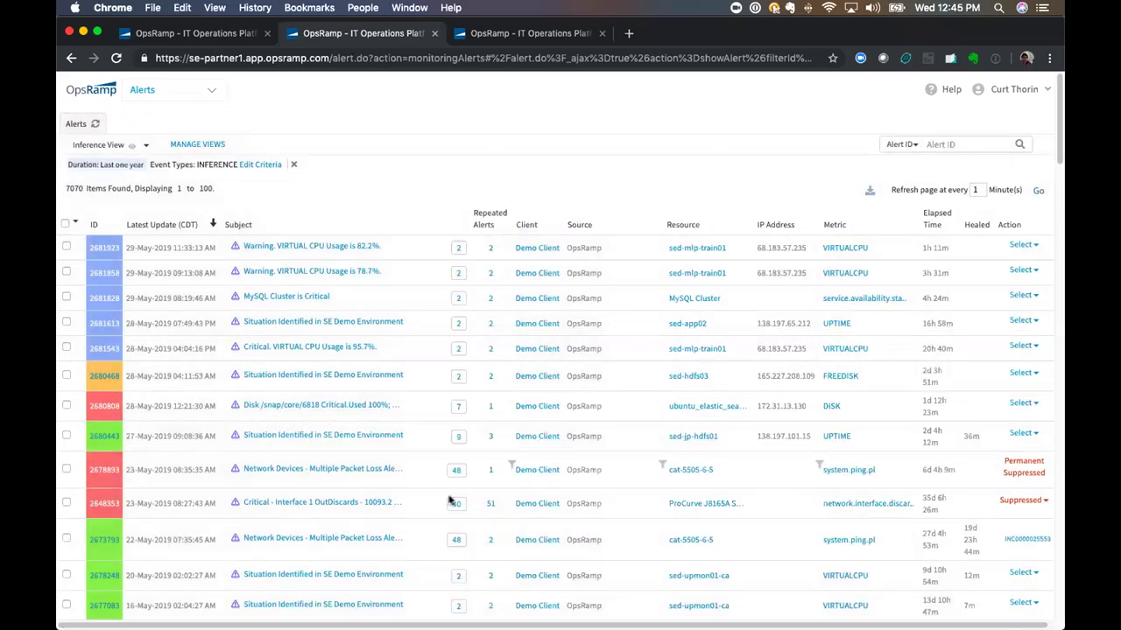
Open the details page of alert 2648353 and display its correlated alerts there.
{"action": "left_click", "coordinate": [106, 504]}
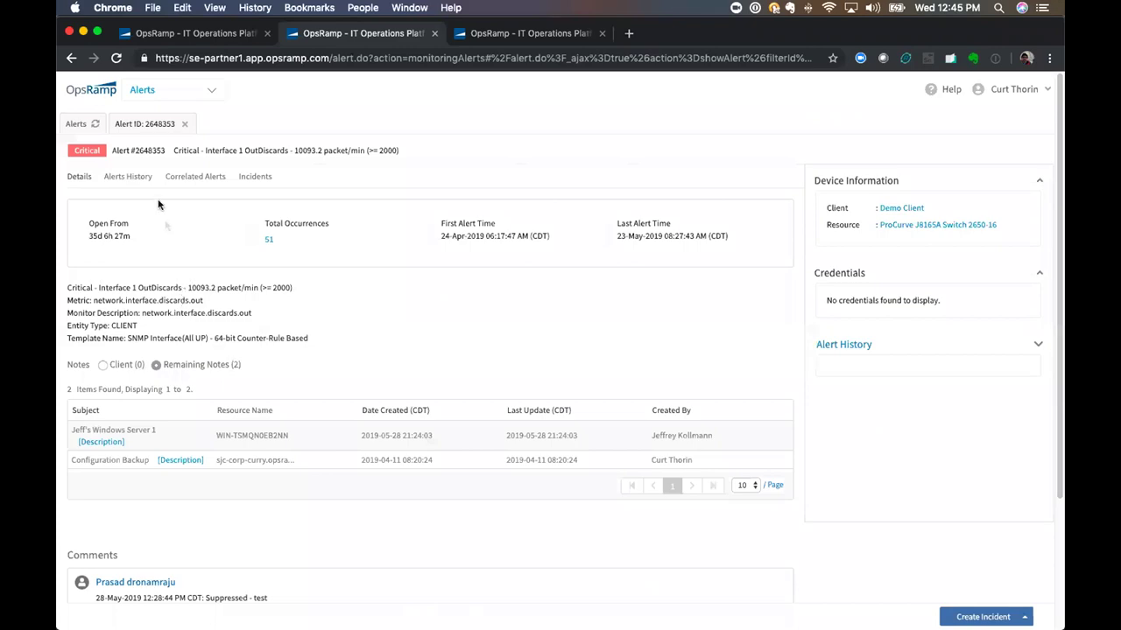
{"action": "left_click", "coordinate": [189, 178]}
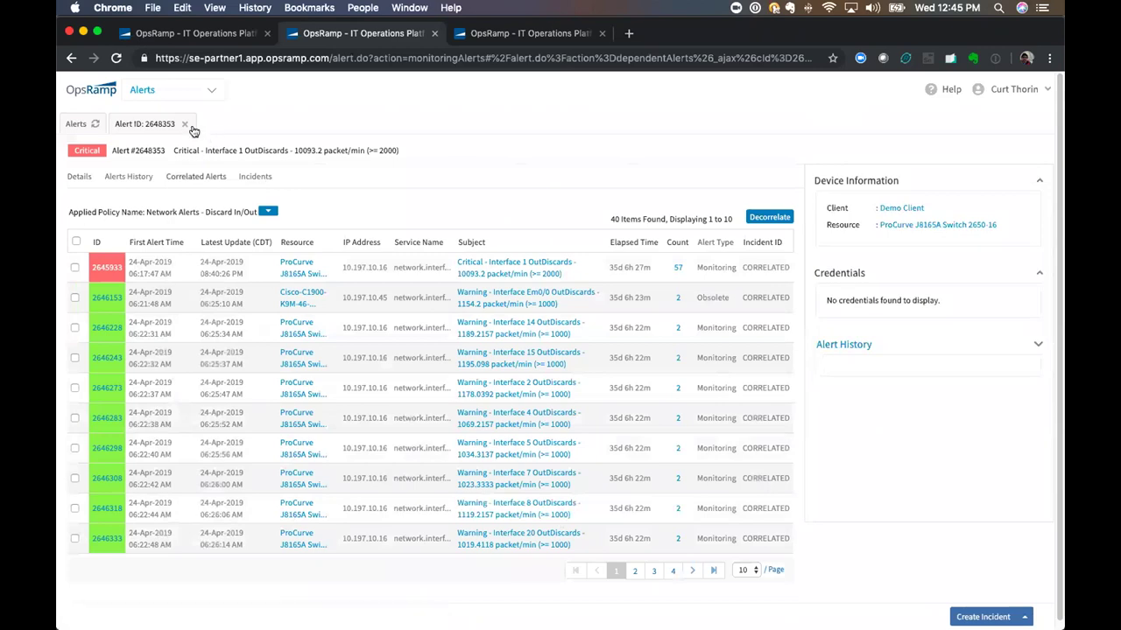
Switch to the Setup browser tab, list the inference models under Service Level Management, and check the Co-Occurence Model's accuracy.
{"action": "left_click", "coordinate": [502, 33]}
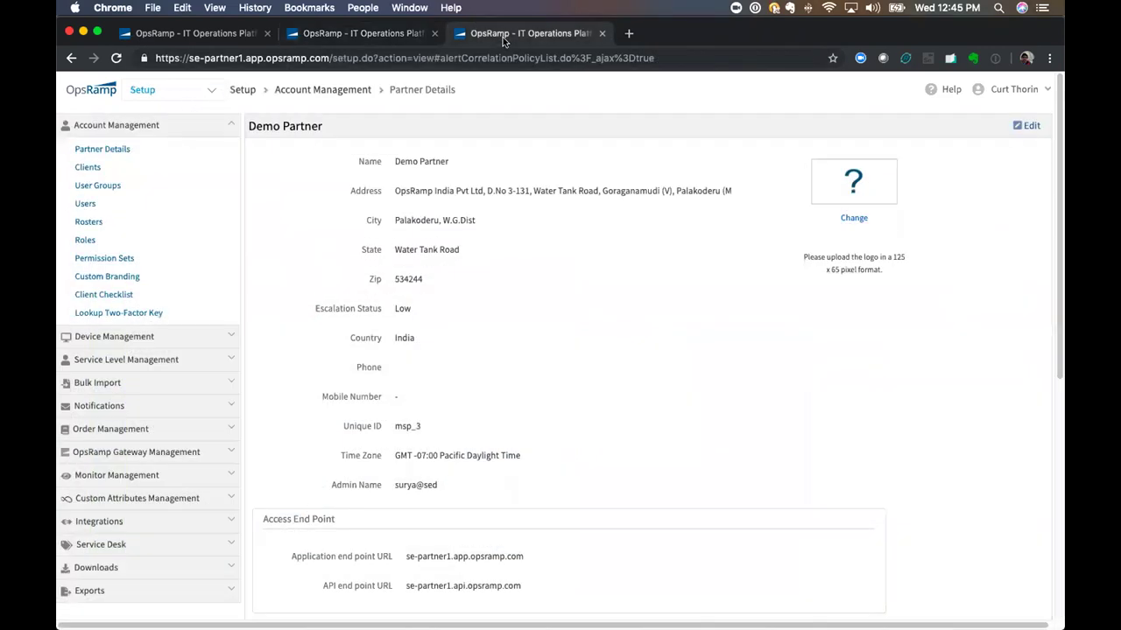
{"action": "left_click", "coordinate": [135, 361]}
{"action": "left_click", "coordinate": [125, 197]}
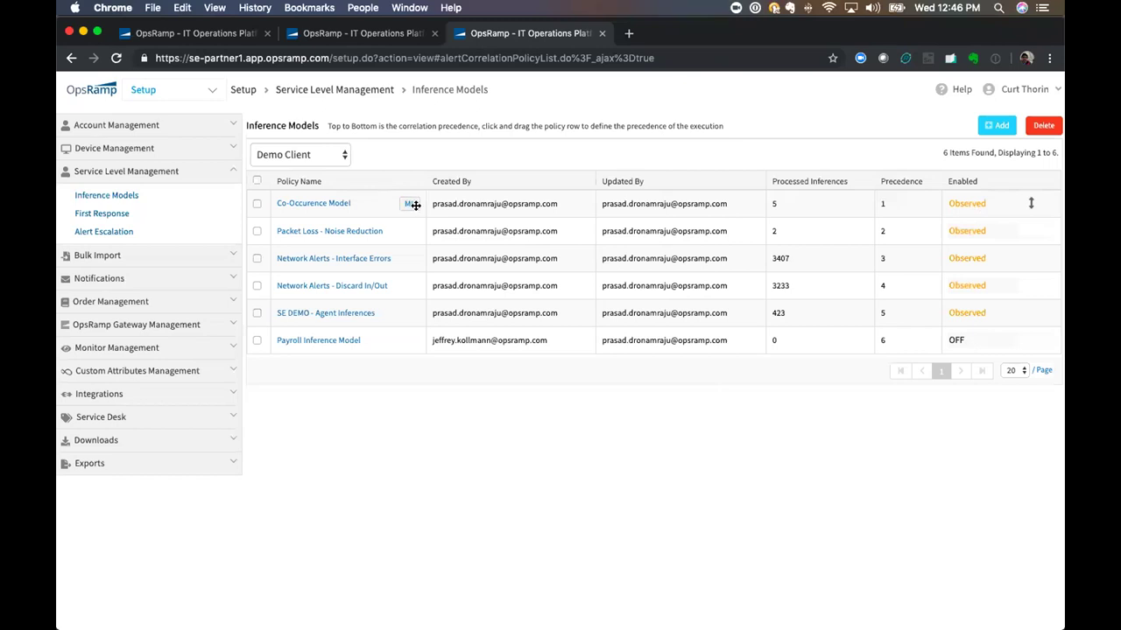
{"action": "mouse_move", "coordinate": [415, 205]}
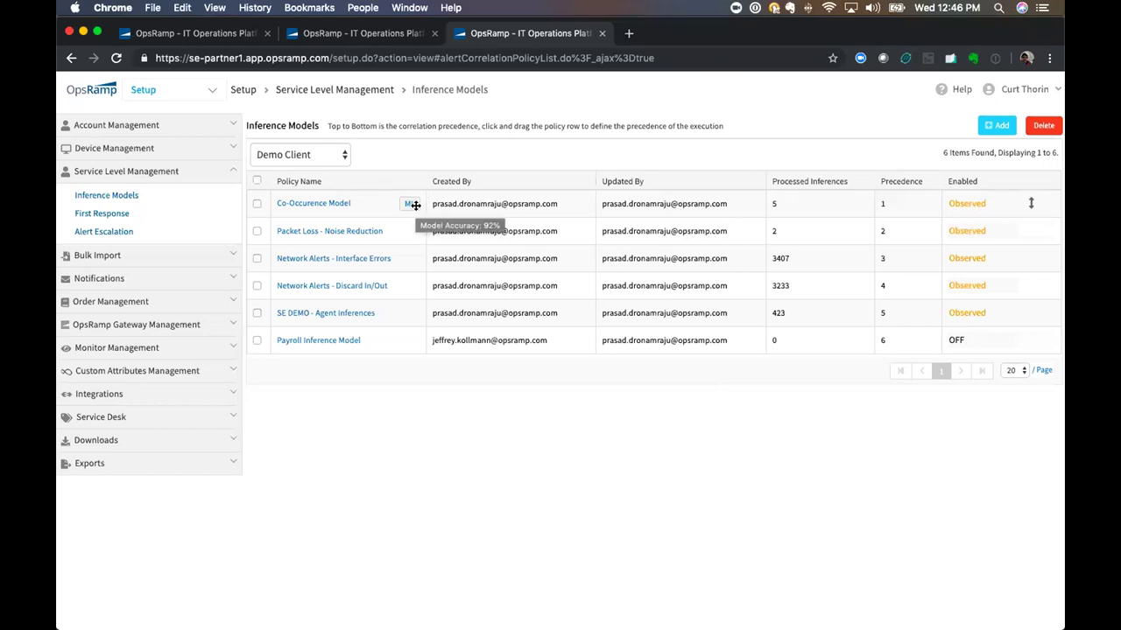
Open the Co-Occurence Model for editing and review its Enabled options, keeping Observed selected.
{"action": "left_click", "coordinate": [317, 203]}
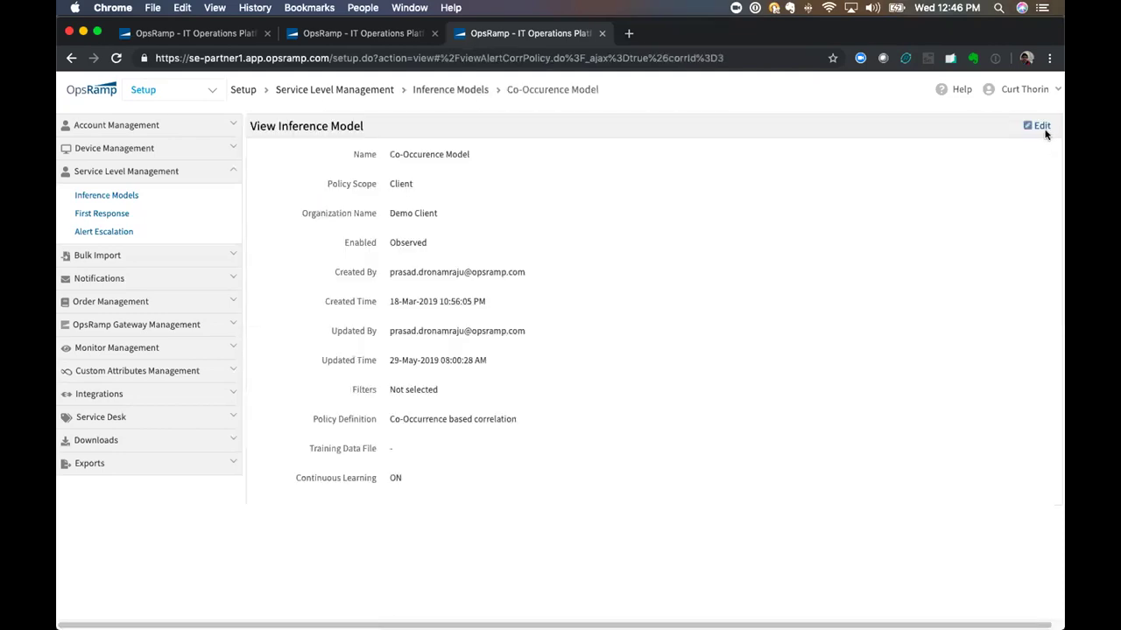
{"action": "left_click", "coordinate": [1043, 128]}
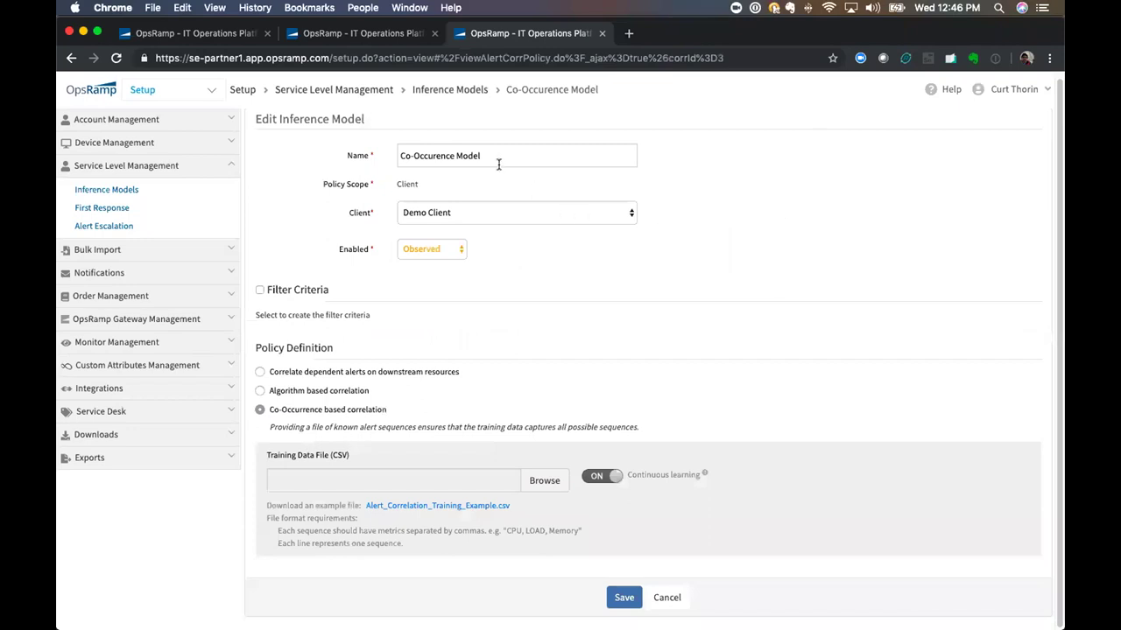
{"action": "left_click", "coordinate": [455, 253]}
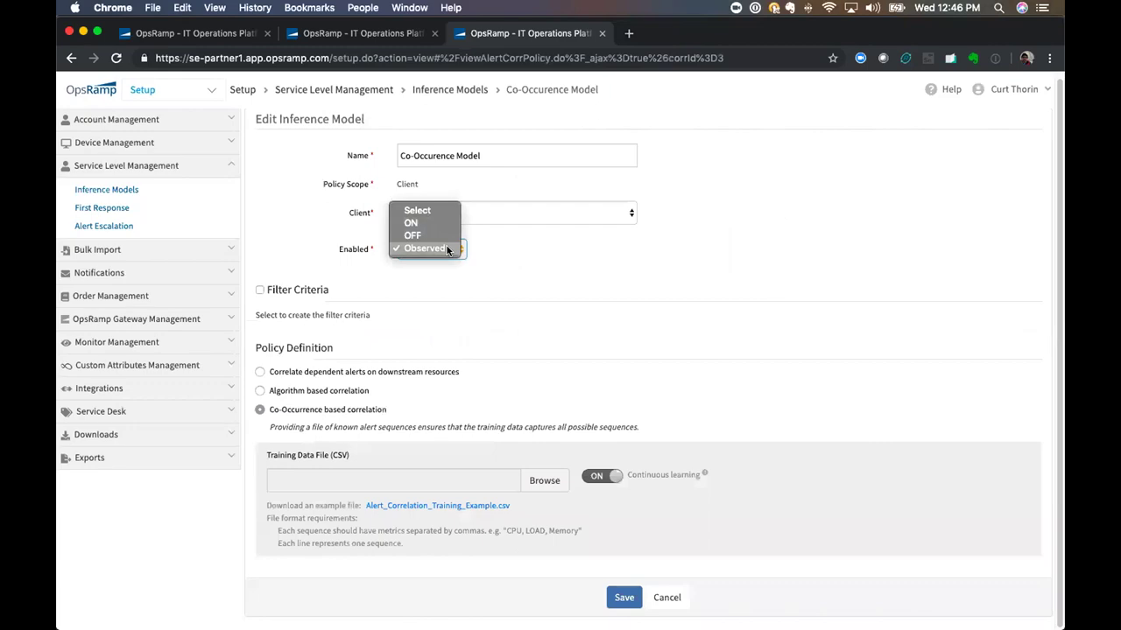
{"action": "left_click", "coordinate": [425, 248]}
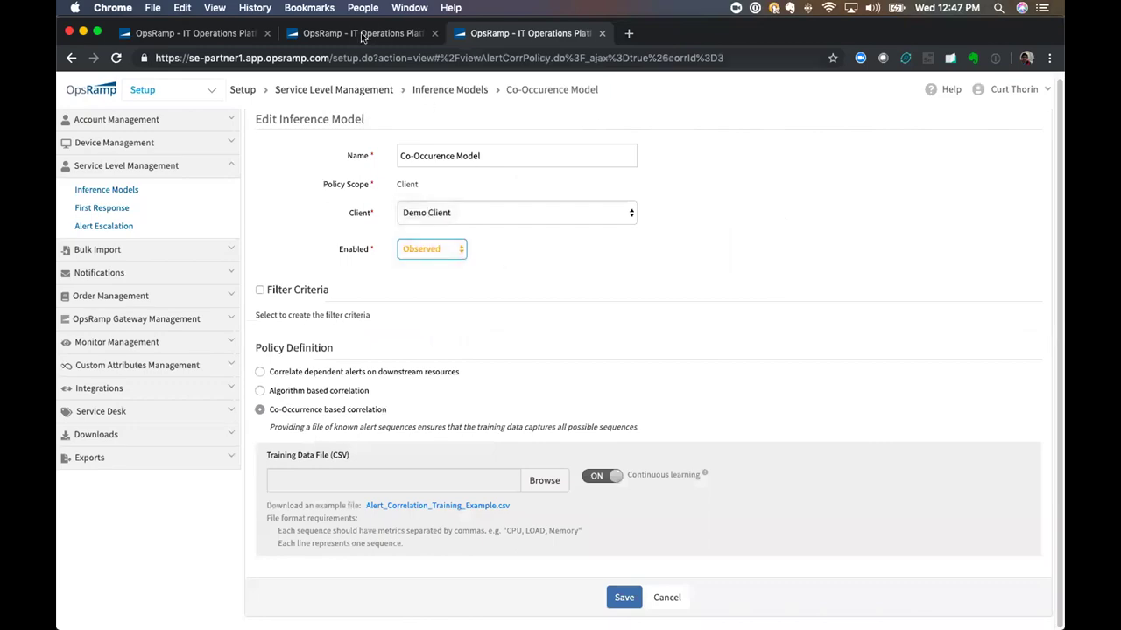
Return to the browser tab with the alerts and display the Inference View list.
{"action": "left_click", "coordinate": [359, 33]}
{"action": "left_click", "coordinate": [85, 123]}
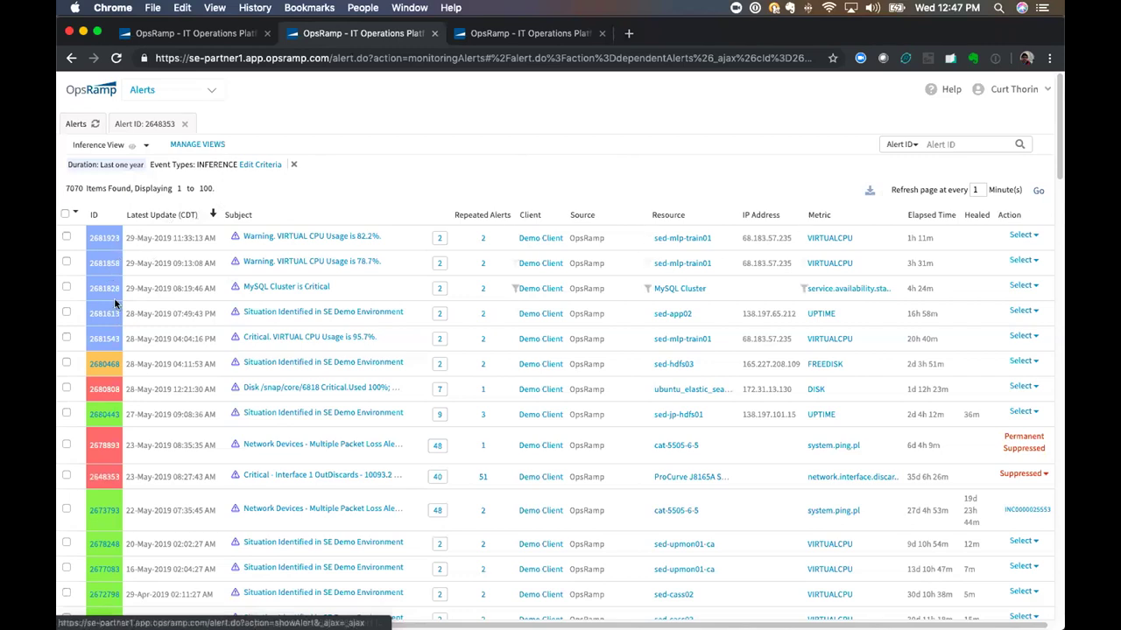
Switch to the Setup browser tab and review the Co-Occurence Model's Enabled options again, keeping Observed selected.
{"action": "left_click", "coordinate": [548, 37]}
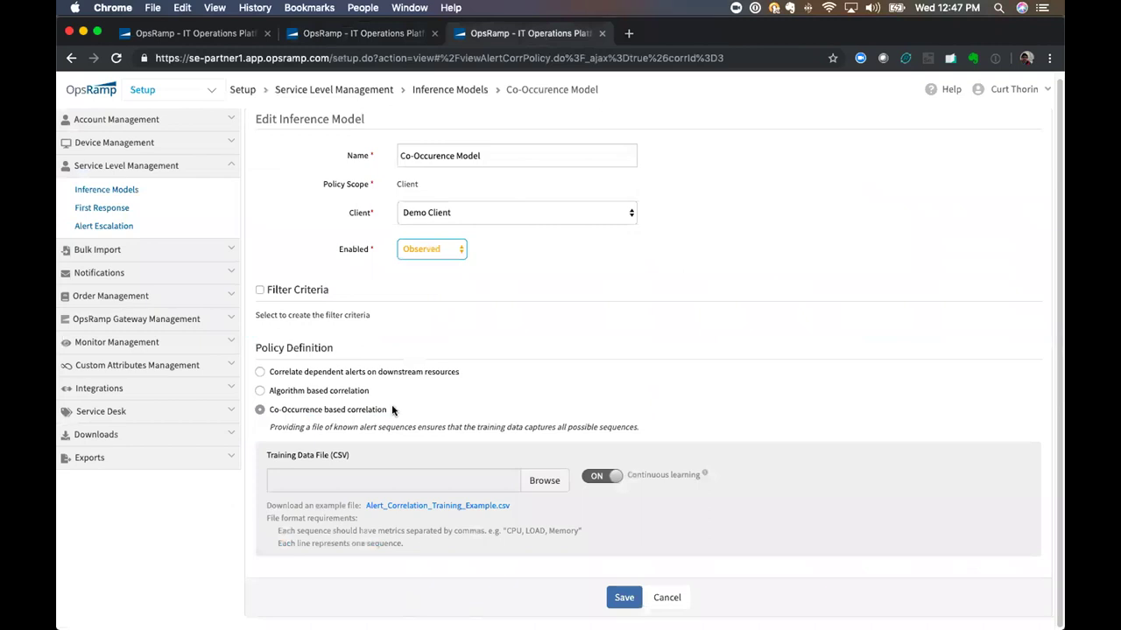
{"action": "left_click", "coordinate": [426, 249]}
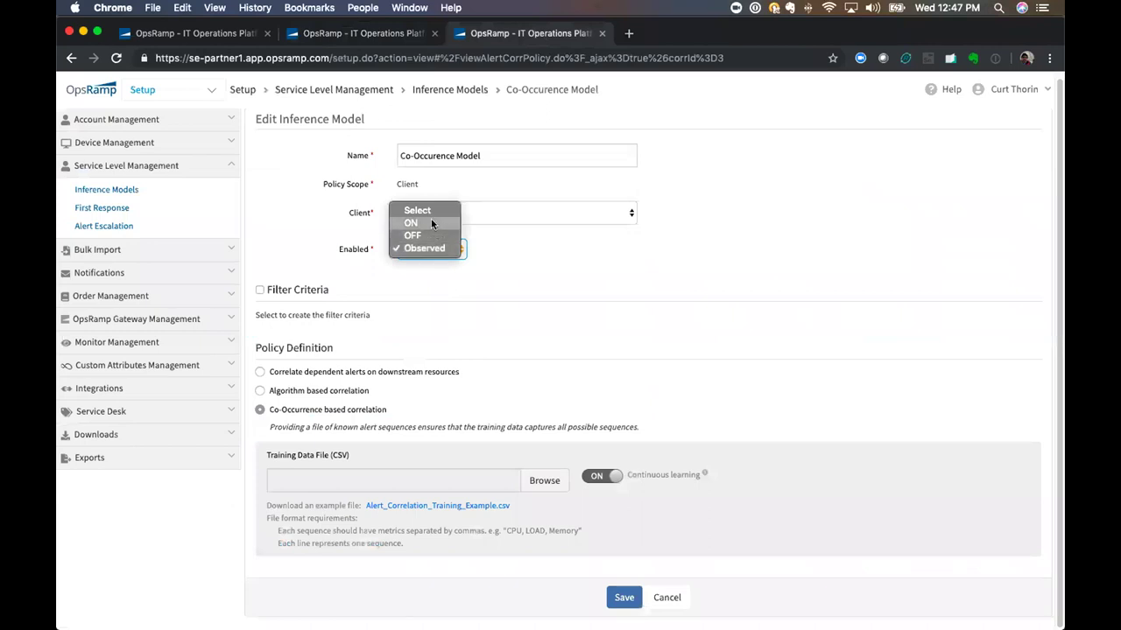
{"action": "left_click", "coordinate": [515, 250]}
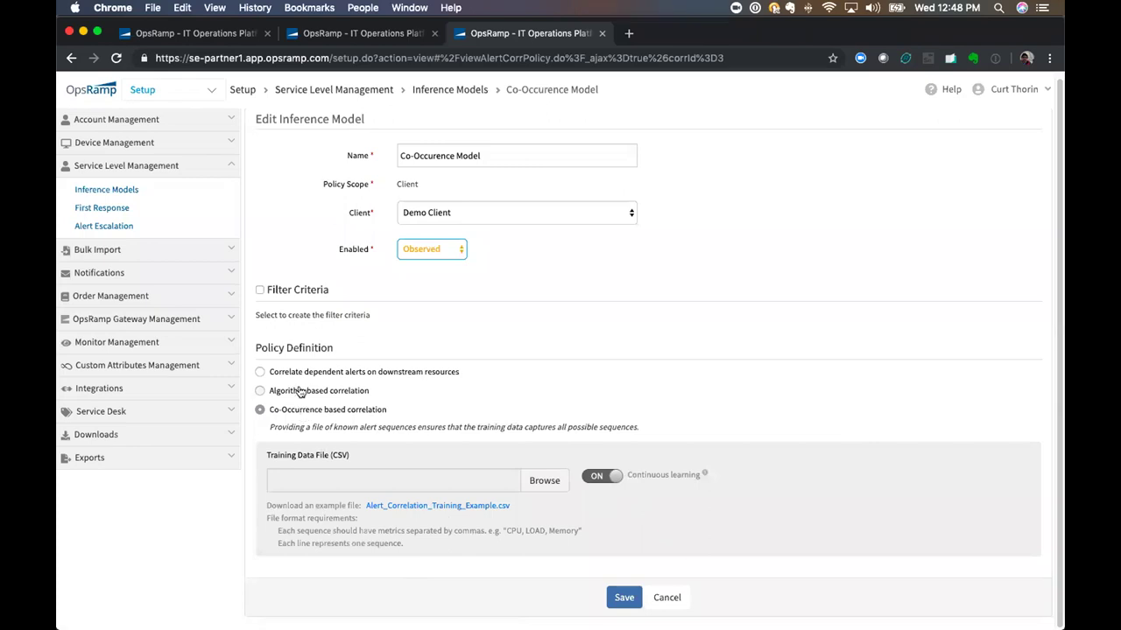
Select algorithm based correlation for the model, with a 20Min time span and a condition of Alert Metric having Identical matching content.
{"action": "left_click", "coordinate": [302, 390]}
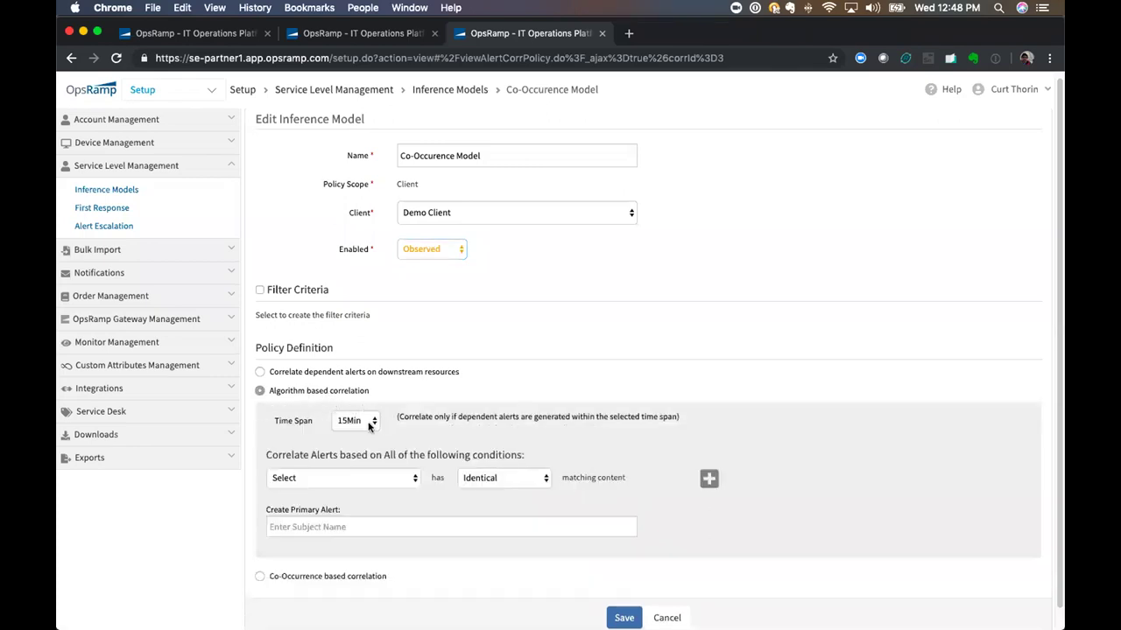
{"action": "left_click", "coordinate": [368, 424]}
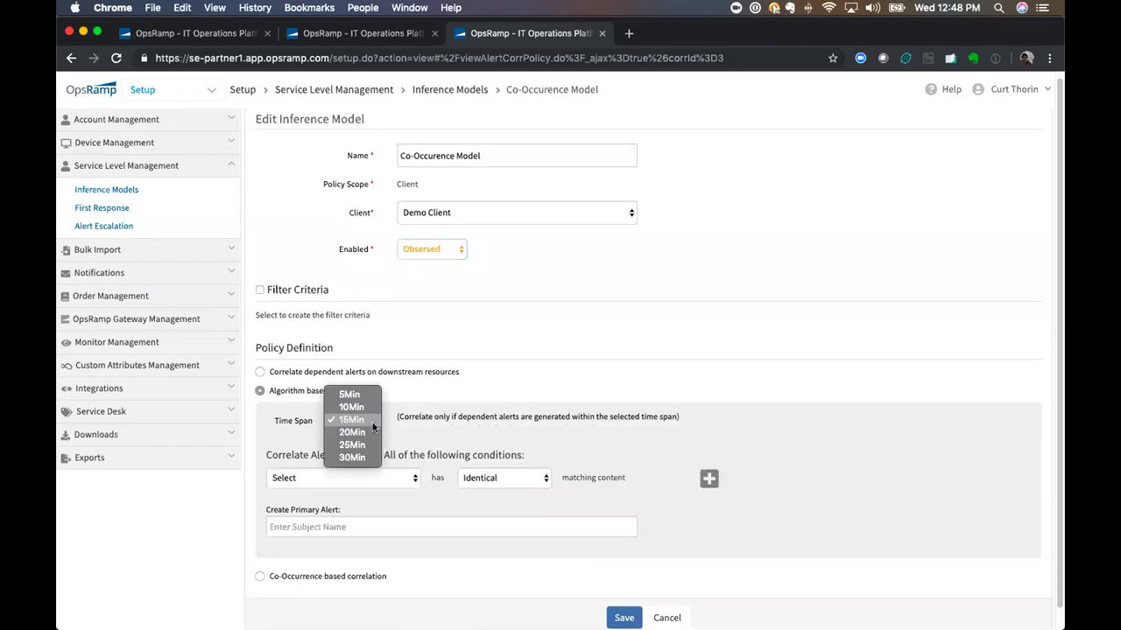
{"action": "left_click", "coordinate": [366, 432]}
{"action": "left_click", "coordinate": [359, 478]}
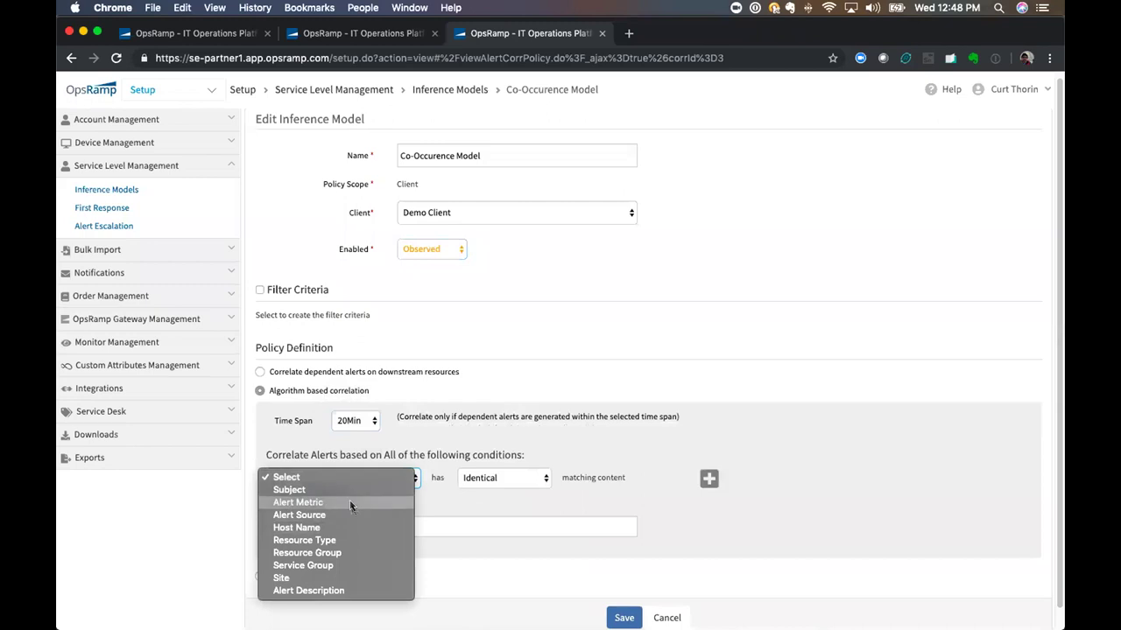
{"action": "left_click", "coordinate": [350, 502]}
{"action": "left_click", "coordinate": [501, 482]}
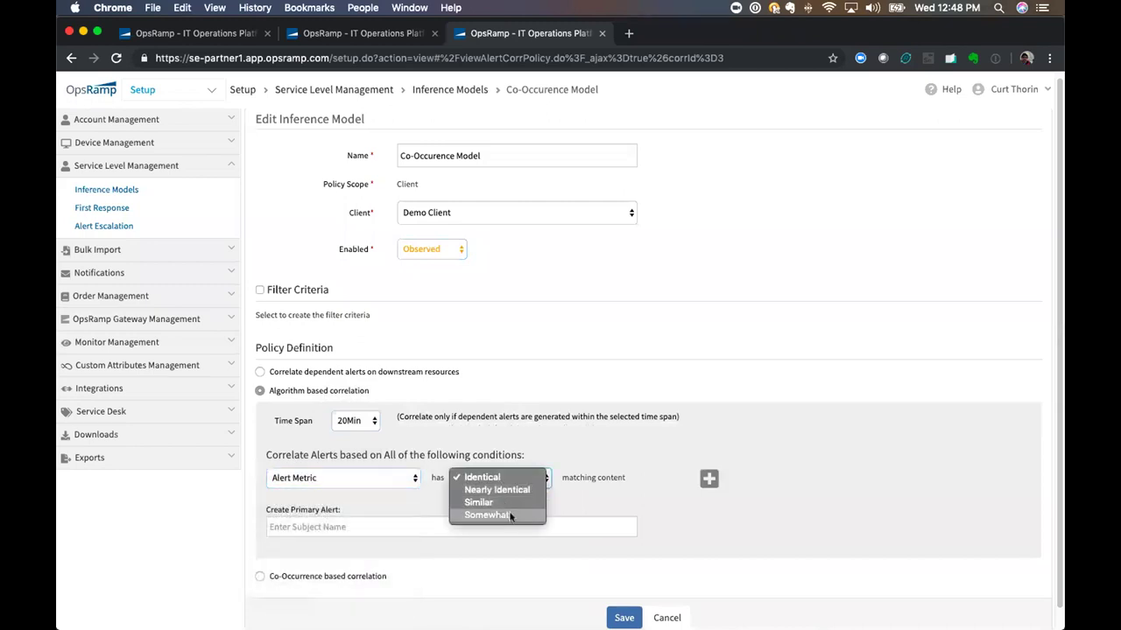
{"action": "left_click", "coordinate": [428, 462]}
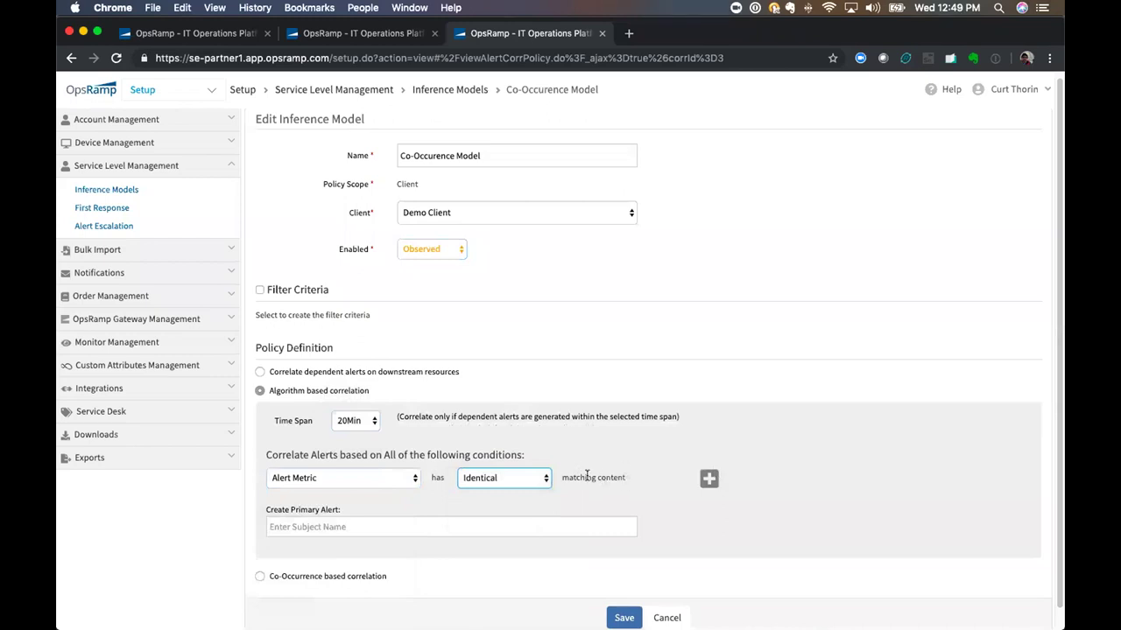
Review the time span options for correlating dependent alerts on downstream resources, then return the policy definition to Co-Occurrence based correlation.
{"action": "left_click", "coordinate": [275, 577]}
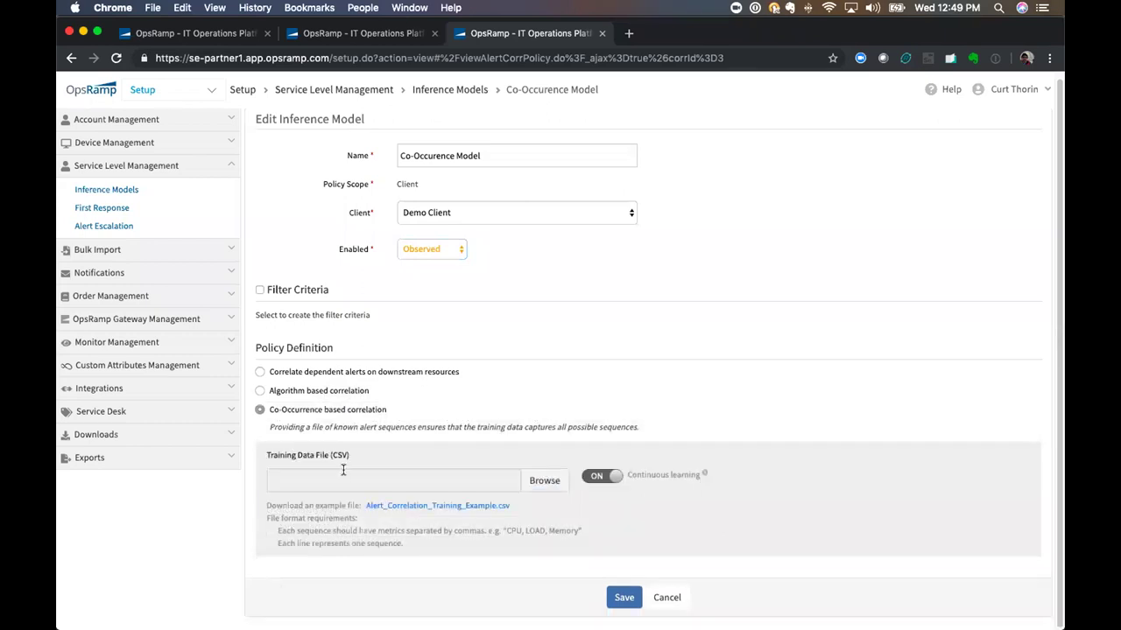
{"action": "left_click", "coordinate": [311, 374]}
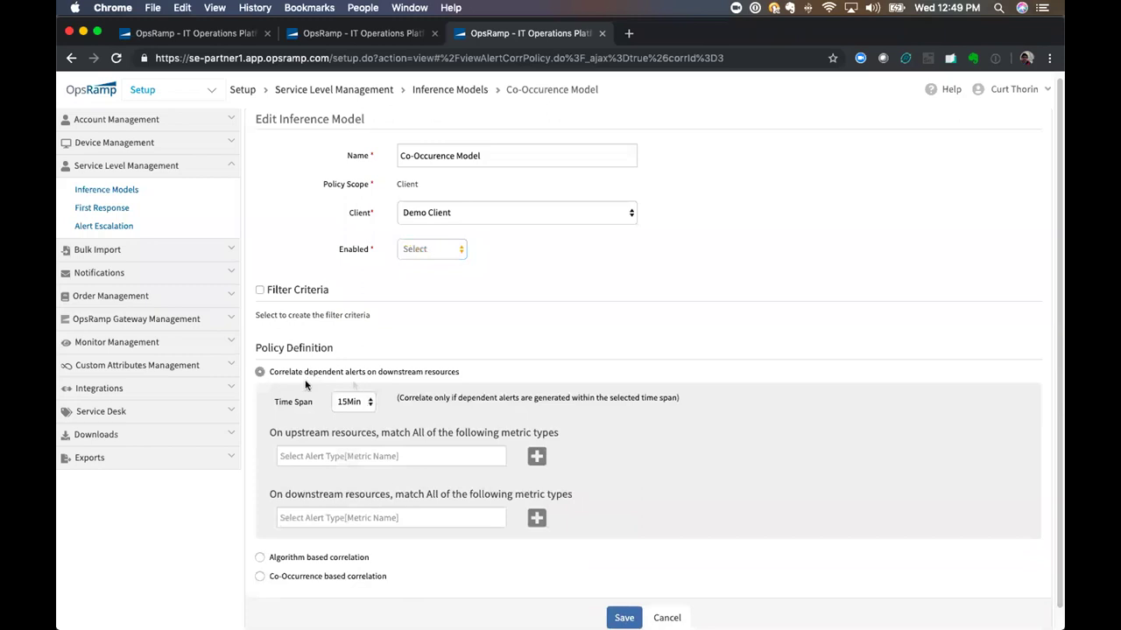
{"action": "left_click", "coordinate": [354, 408]}
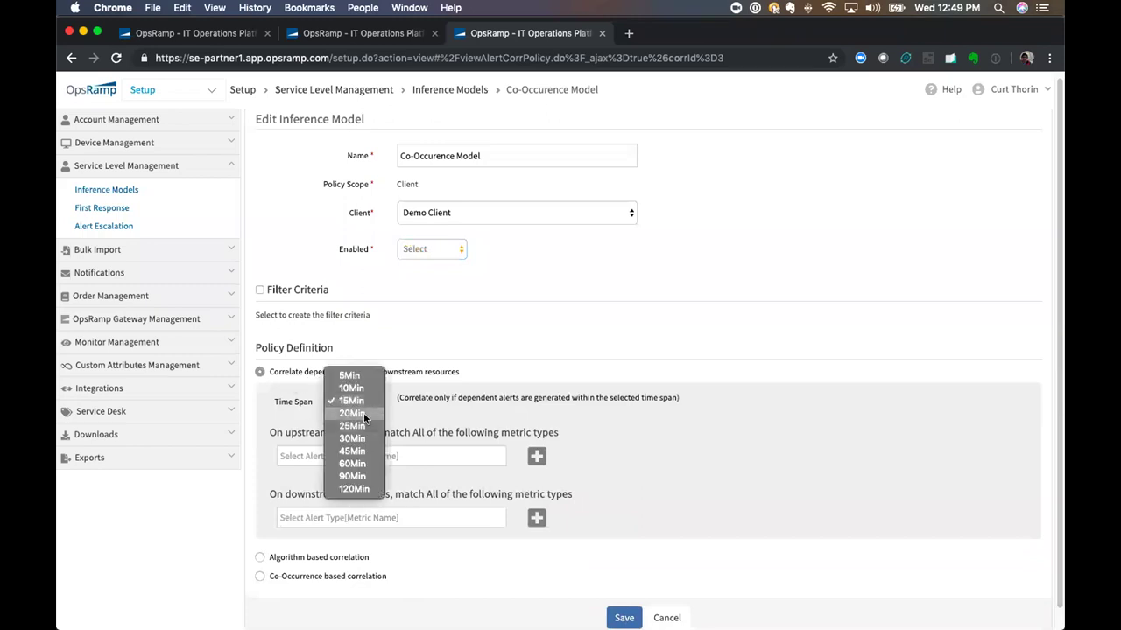
{"action": "left_click", "coordinate": [653, 446]}
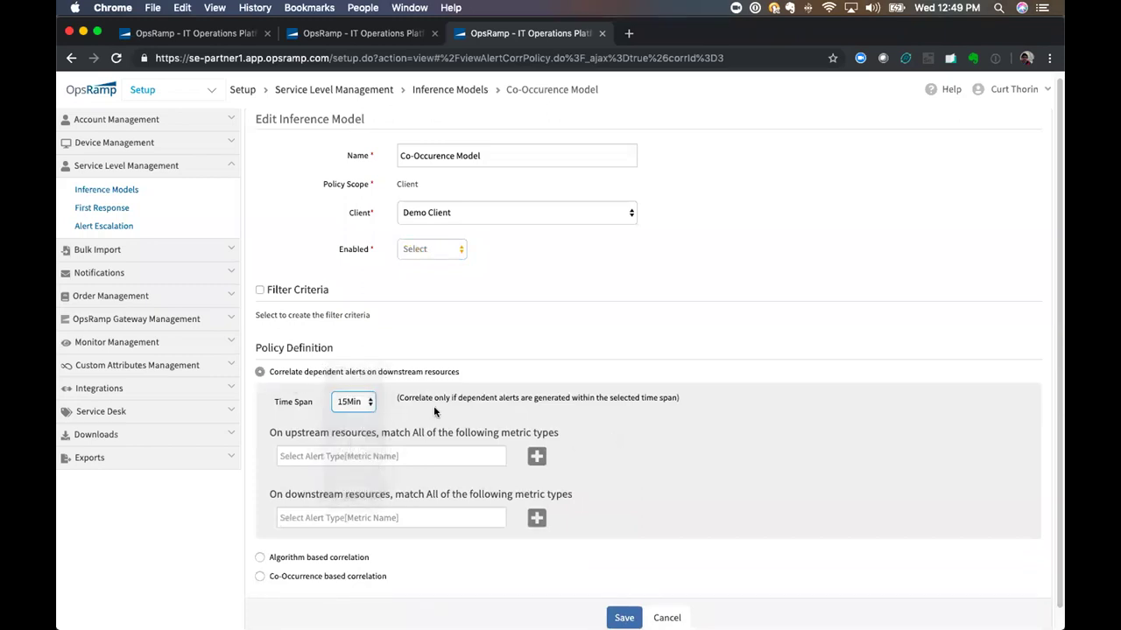
{"action": "left_click", "coordinate": [325, 576]}
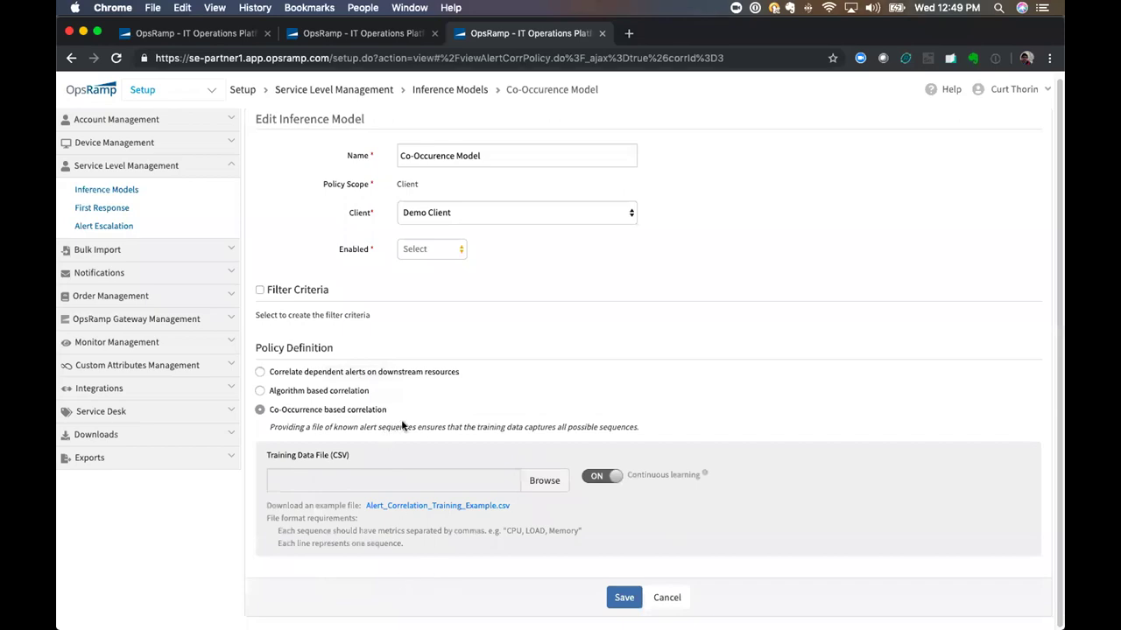
{"action": "left_click", "coordinate": [264, 410]}
{"action": "left_click", "coordinate": [302, 417]}
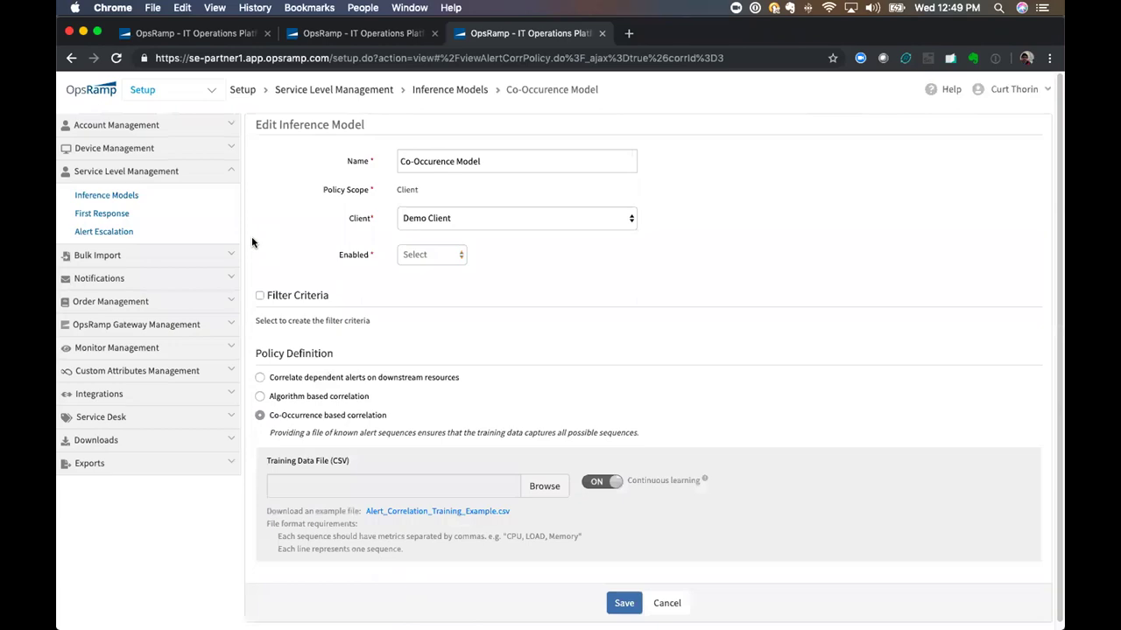
Switch to the browser tab with the dashboards and display the shared Enterprise Service Health dashboard.
{"action": "left_click", "coordinate": [323, 37]}
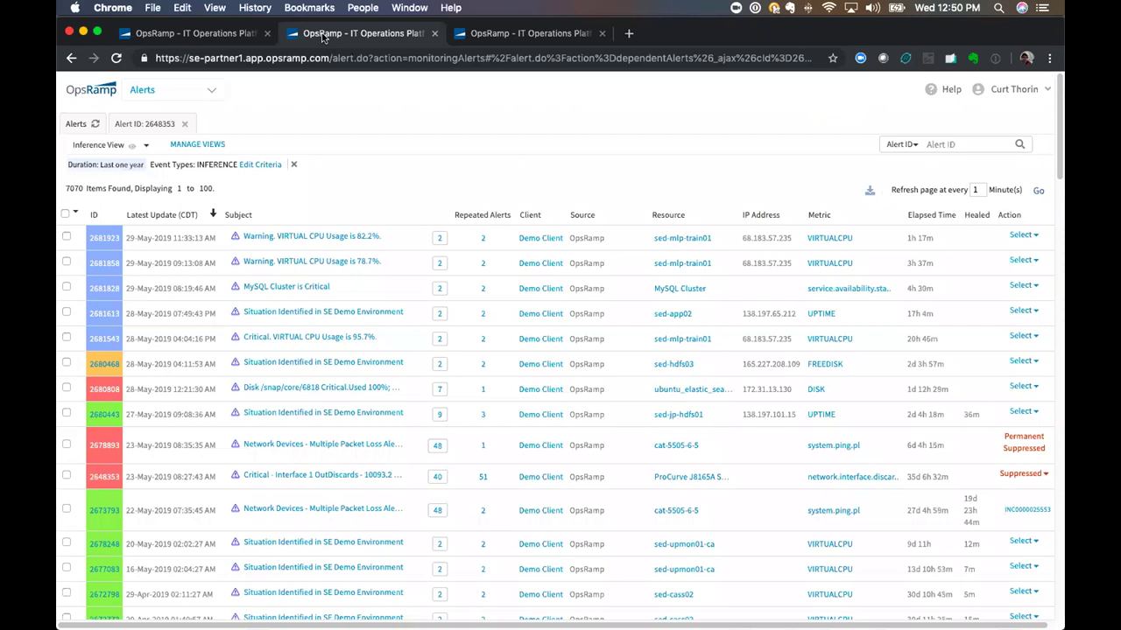
{"action": "left_click", "coordinate": [246, 32]}
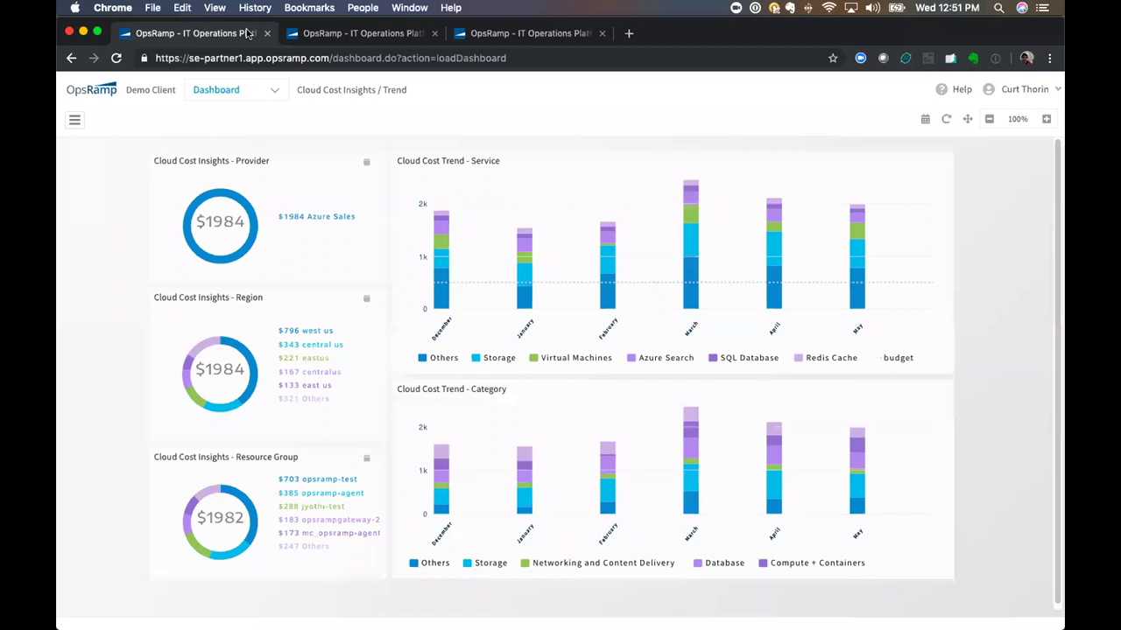
{"action": "left_click", "coordinate": [322, 91]}
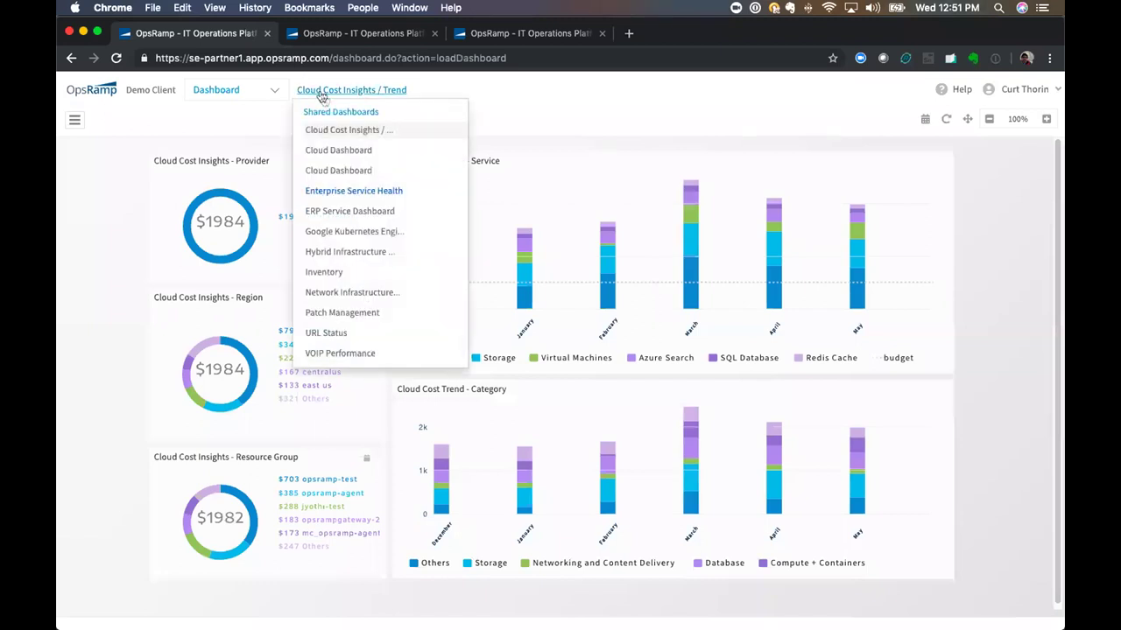
{"action": "left_click", "coordinate": [353, 191]}
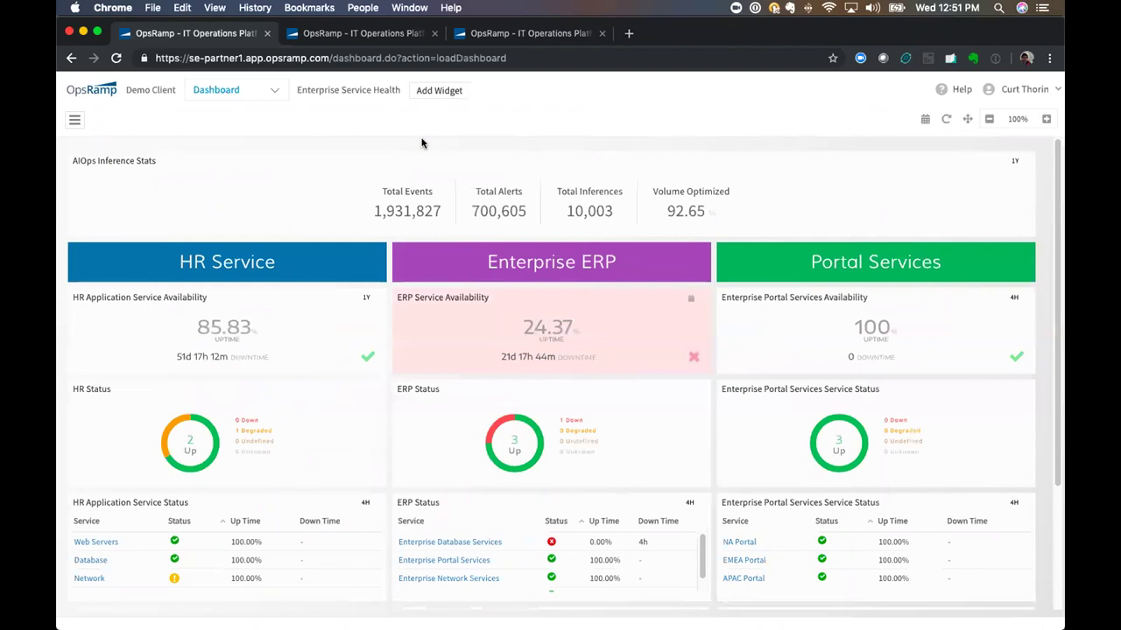
Return to the Setup browser tab and add a device management policy for Demo Client named Azure Windows OS.
{"action": "left_click", "coordinate": [499, 35]}
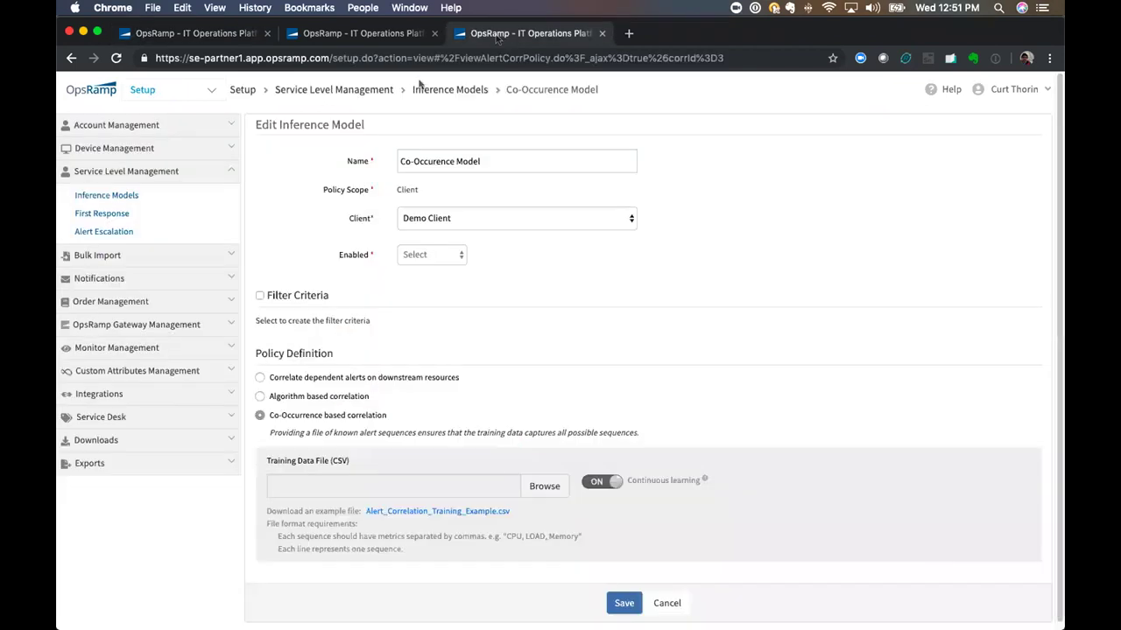
{"action": "left_click", "coordinate": [140, 148]}
{"action": "left_click", "coordinate": [158, 282]}
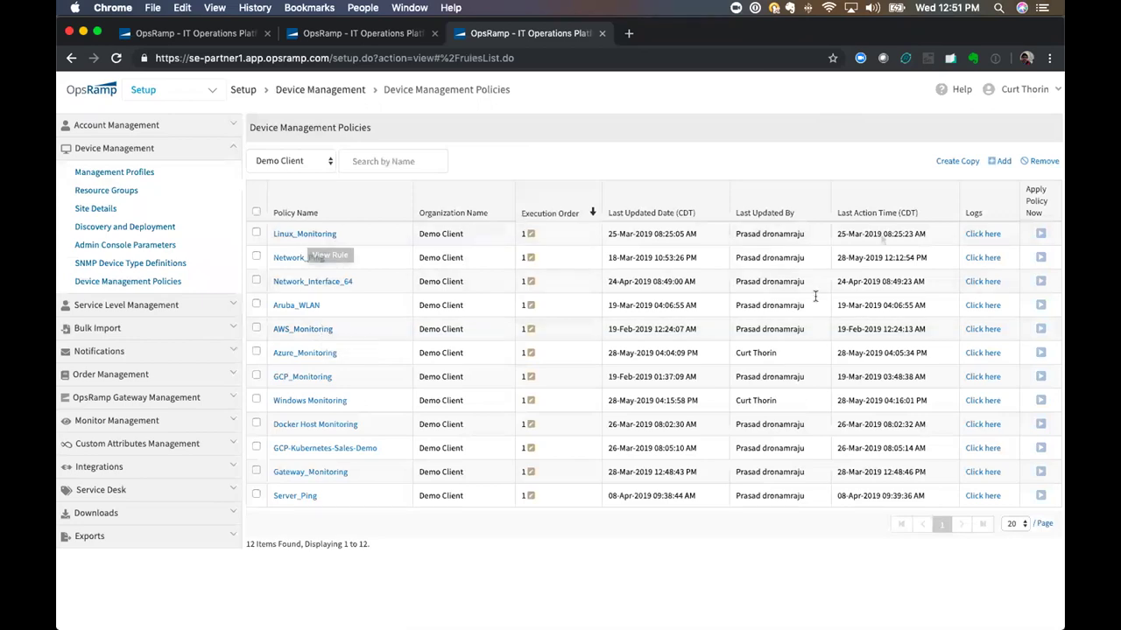
{"action": "left_click", "coordinate": [1003, 161]}
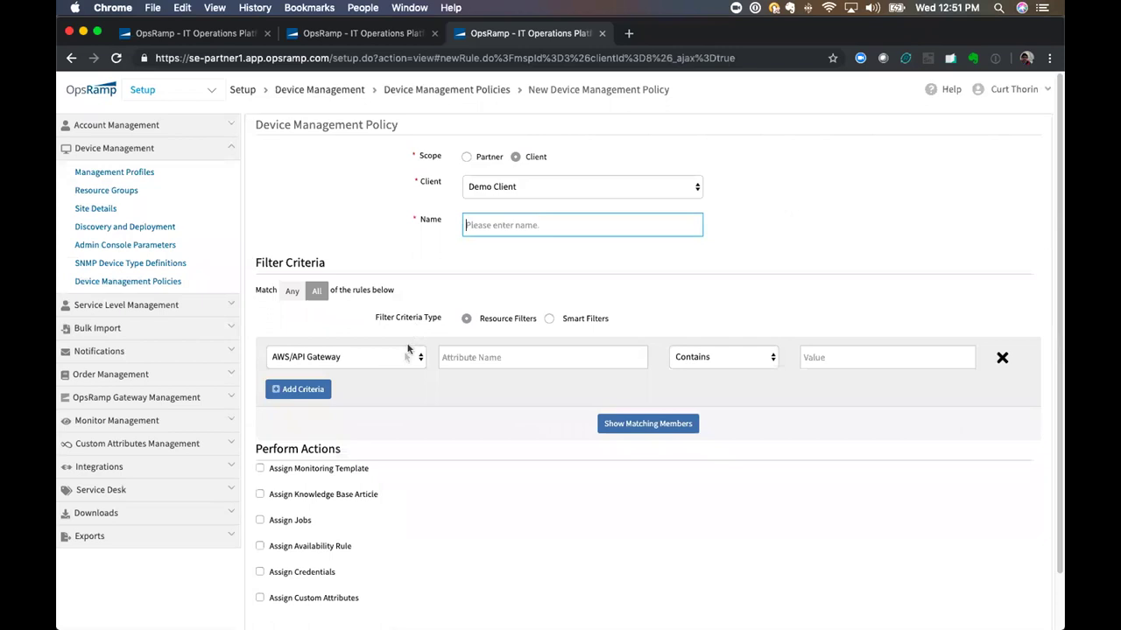
{"action": "type", "text": "Azure Windows OS"}
Switch the policy's filter criteria type to Smart Filters and include Any Windows and Any AZURE.
{"action": "left_click", "coordinate": [359, 352]}
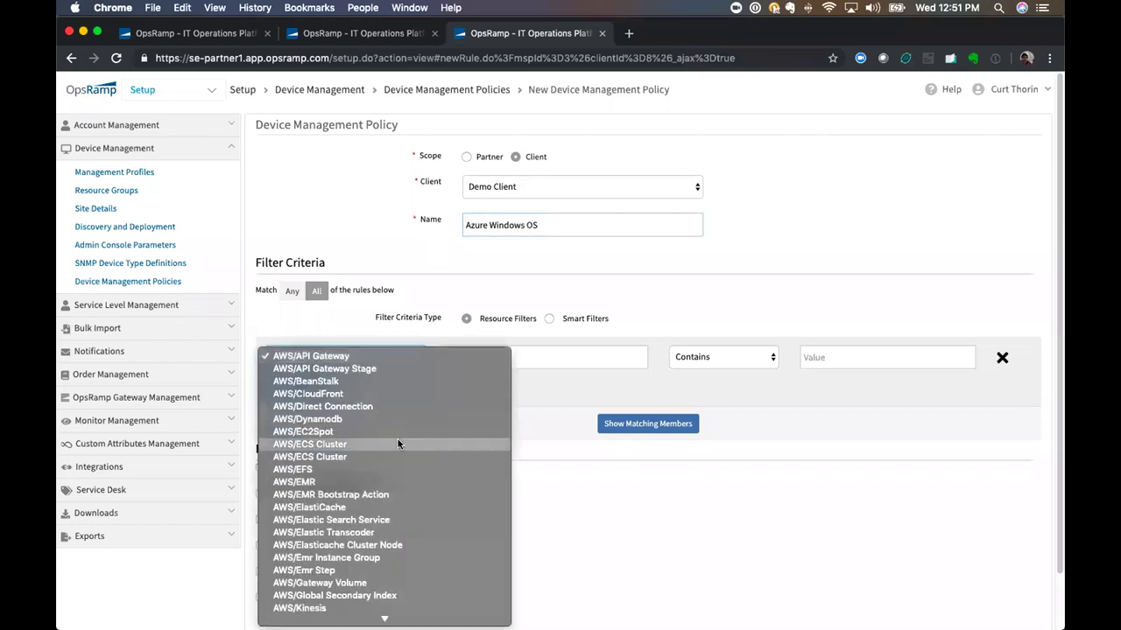
{"action": "scroll", "coordinate": [367, 351], "scroll_direction": "down", "scroll_amount": 5}
{"action": "left_click", "coordinate": [622, 326]}
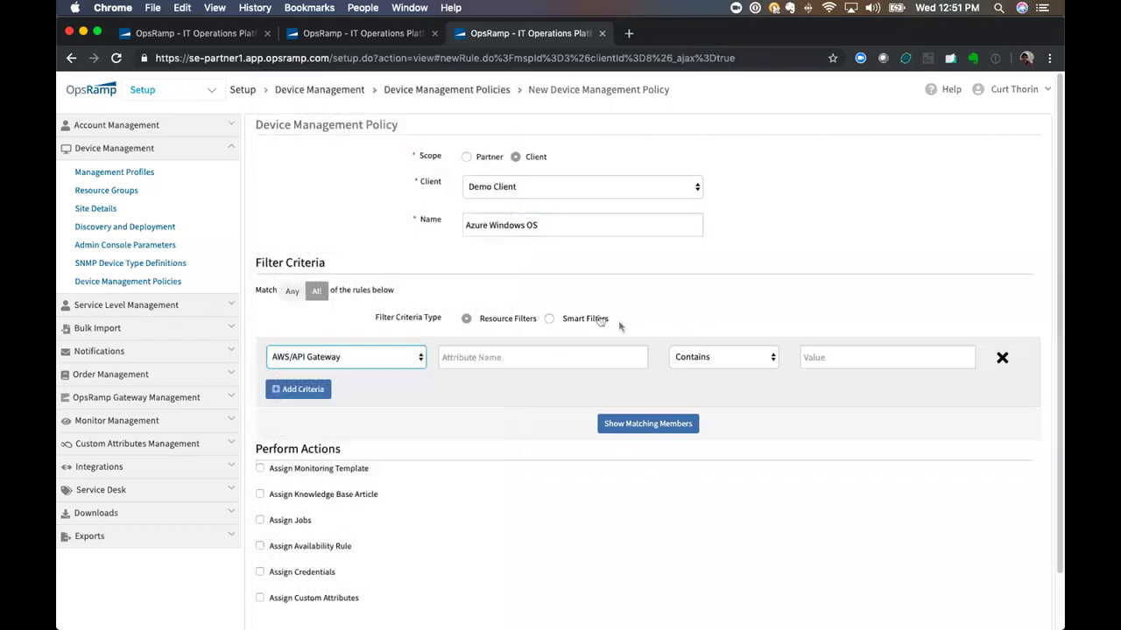
{"action": "left_click", "coordinate": [563, 318]}
{"action": "scroll", "coordinate": [517, 308], "scroll_direction": "up", "scroll_amount": 3}
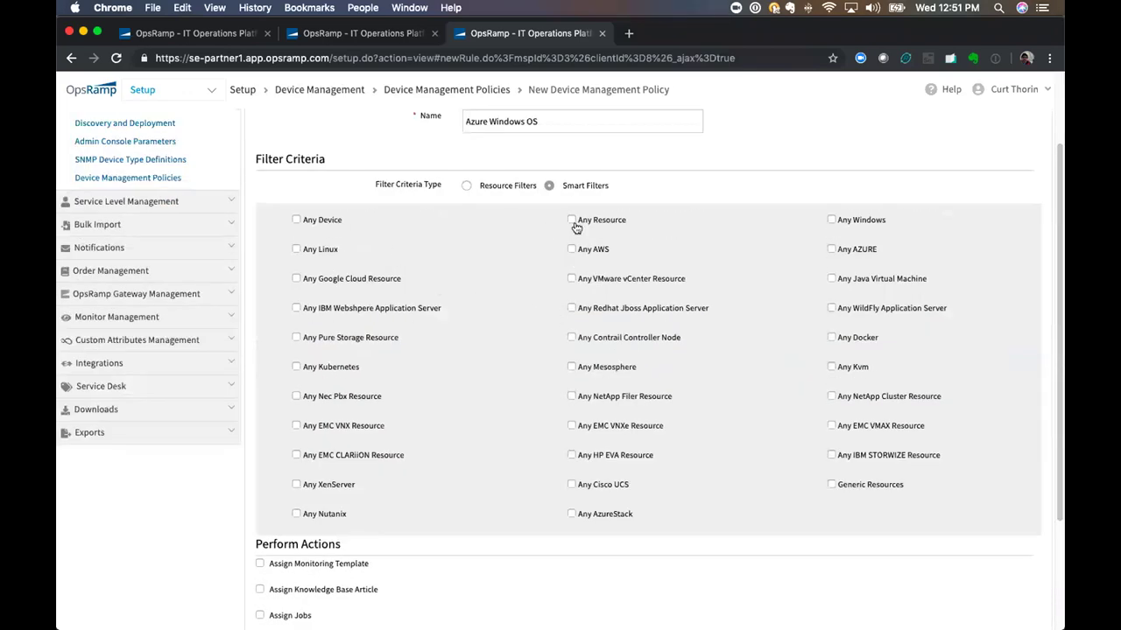
{"action": "left_click", "coordinate": [839, 223]}
{"action": "left_click", "coordinate": [830, 252]}
Enable monitoring template assignment and assign the Azure templates AUTO_SCALING, AZ_ANALYSIS_SERVICE, AZ_API_MANAGEMENT and AZ_APP_GATEWAY.
{"action": "scroll", "coordinate": [447, 454], "scroll_direction": "down", "scroll_amount": 1}
{"action": "left_click", "coordinate": [346, 557]}
{"action": "scroll", "coordinate": [490, 517], "scroll_direction": "down", "scroll_amount": 5}
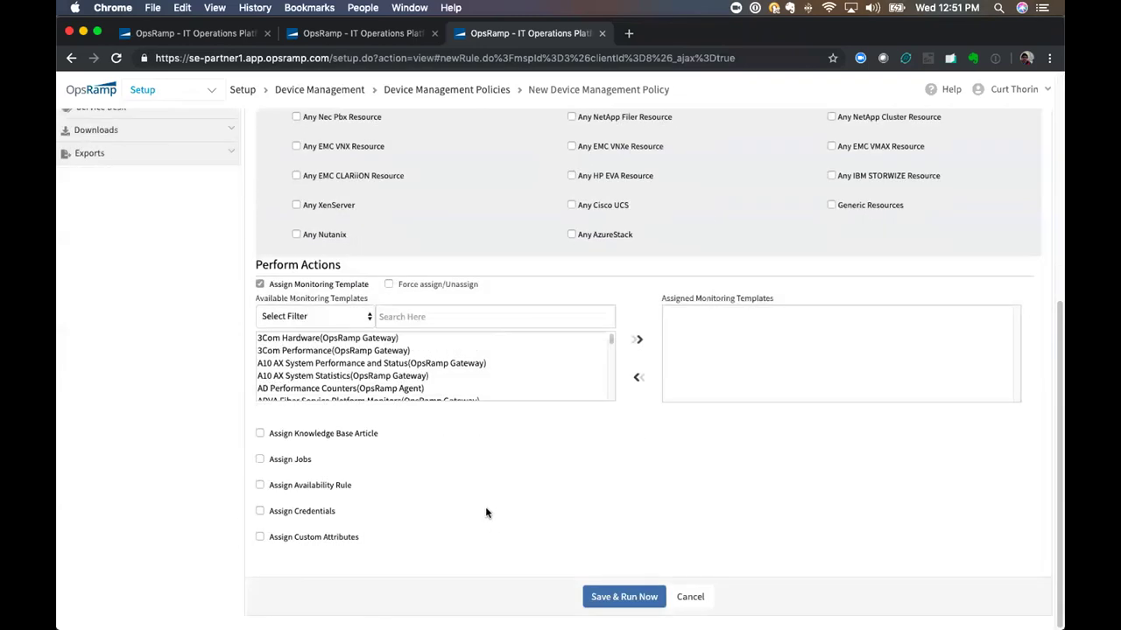
{"action": "left_click", "coordinate": [424, 318]}
{"action": "type", "text": "azure"}
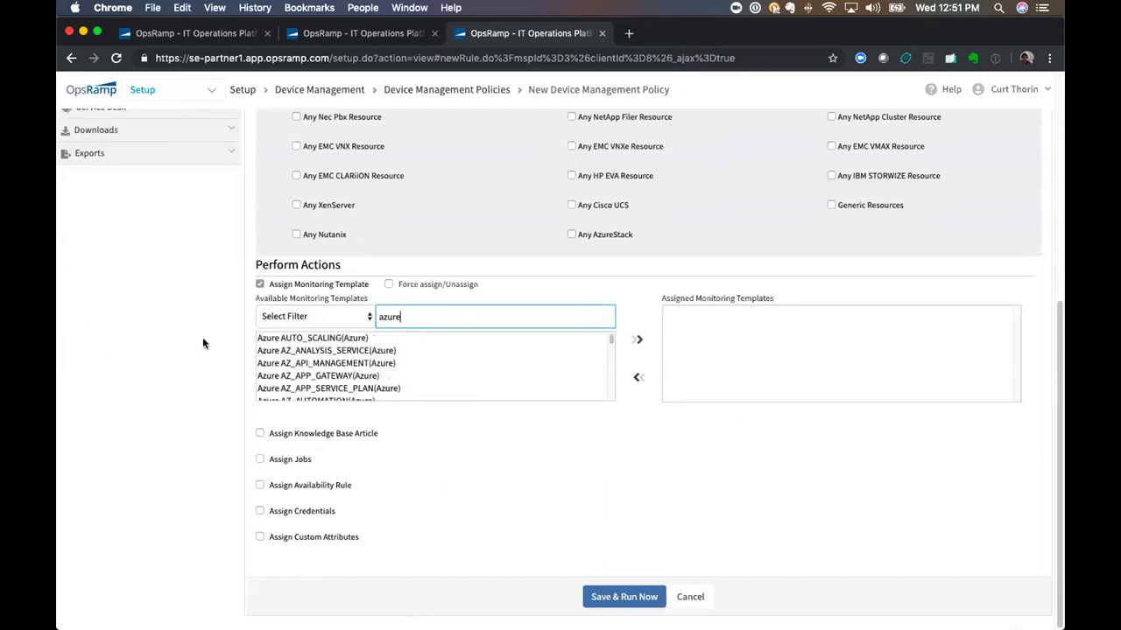
{"action": "left_click", "coordinate": [281, 338]}
{"action": "left_click", "coordinate": [282, 376], "text": "shift"}
{"action": "left_click", "coordinate": [638, 339]}
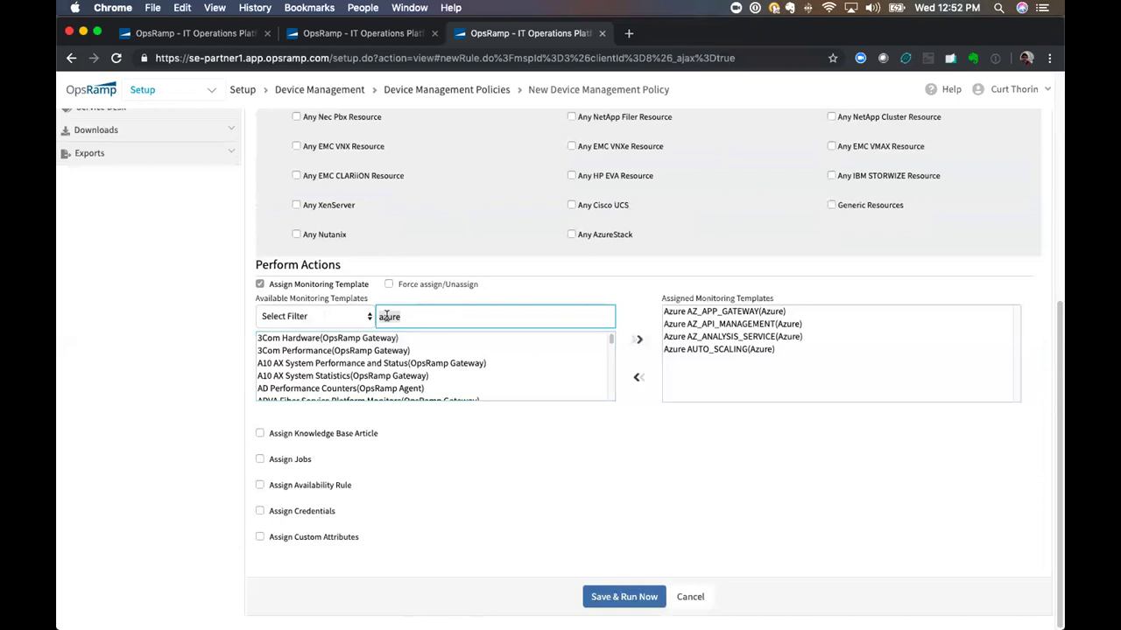
Find the Windows monitoring templates and assign Base OS Windows Monitoring (OpsRamp Agent) to the policy.
{"action": "double_click", "coordinate": [386, 316]}
{"action": "type", "text": "Windows"}
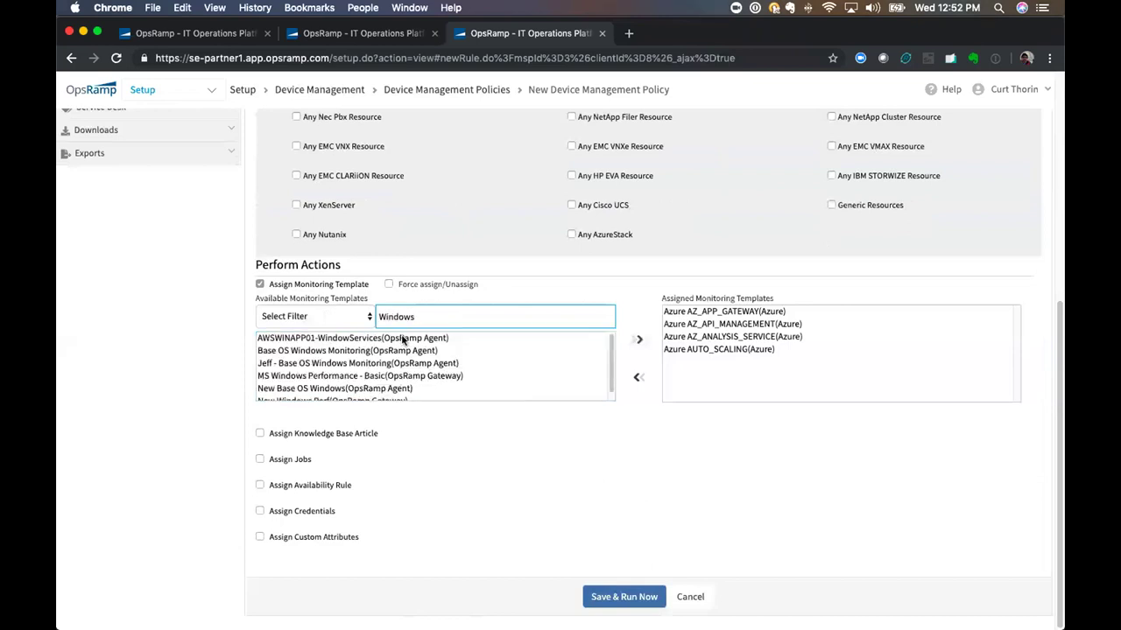
{"action": "key", "text": "Tab"}
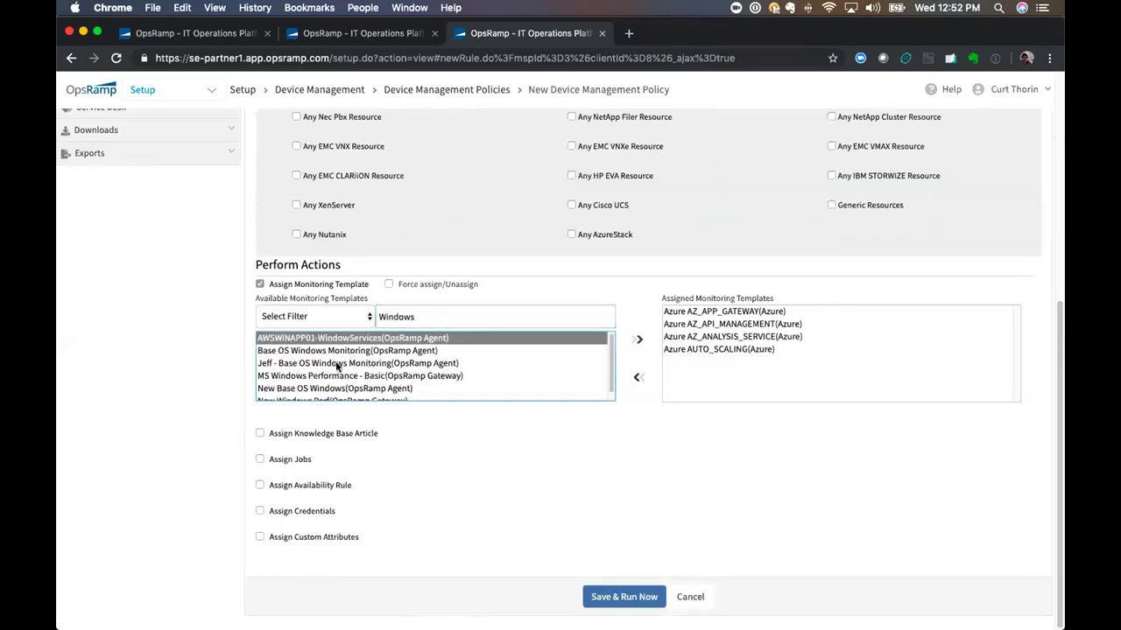
{"action": "left_click", "coordinate": [344, 351]}
{"action": "left_click", "coordinate": [638, 340]}
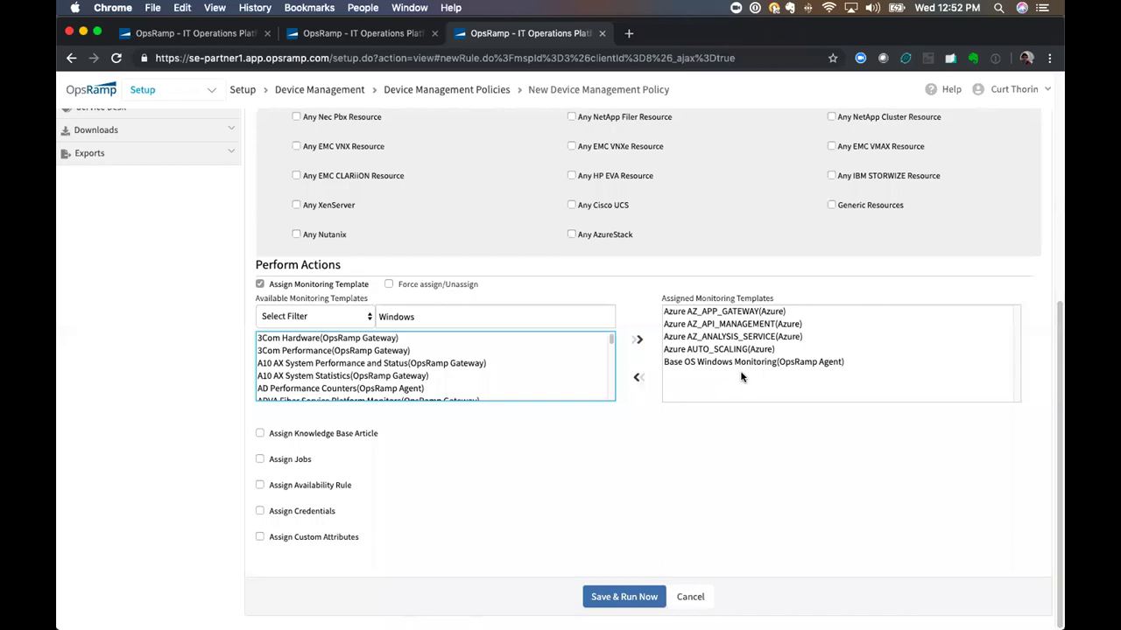
{"action": "scroll", "coordinate": [692, 372], "scroll_direction": "up", "scroll_amount": 5}
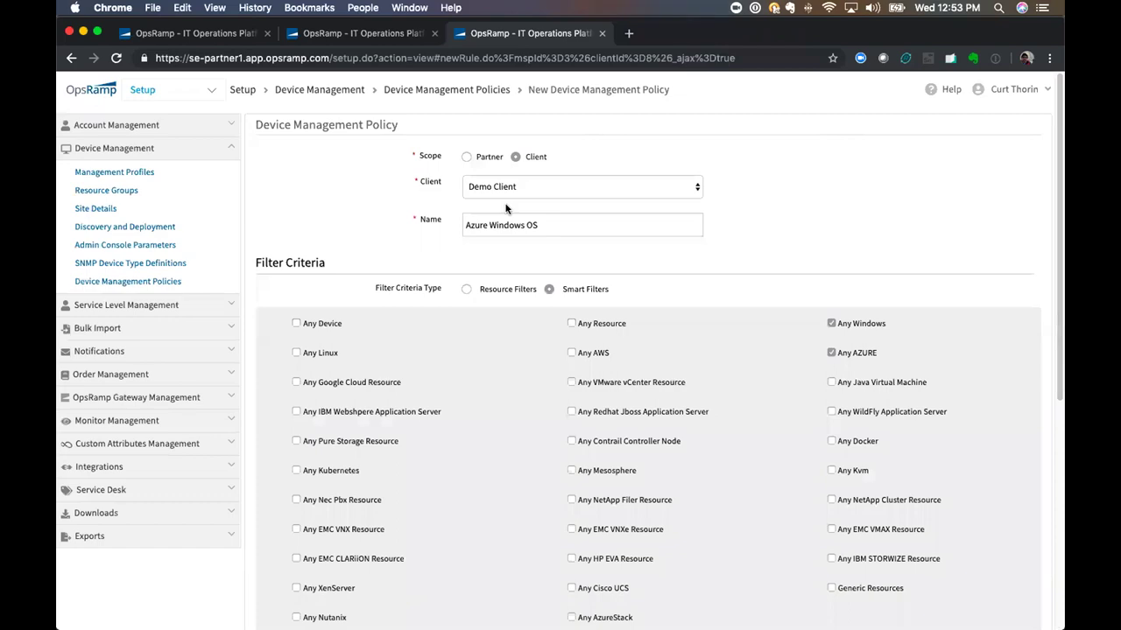
Switch to the browser tab with the alerts and open the Infrastructure page there.
{"action": "left_click", "coordinate": [392, 33]}
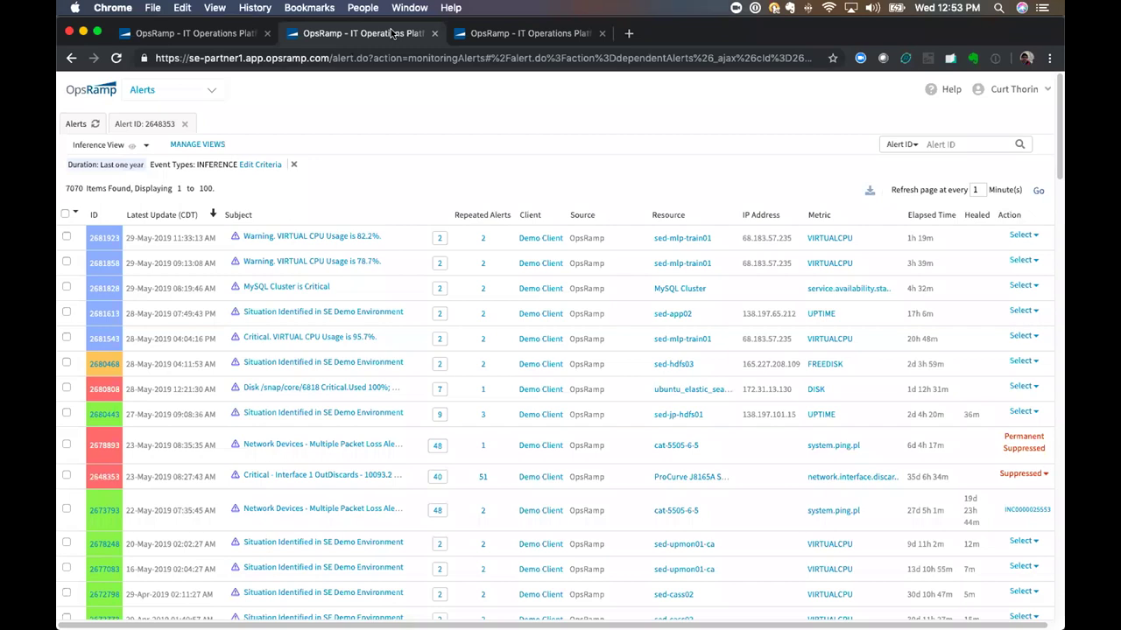
{"action": "left_click", "coordinate": [204, 94]}
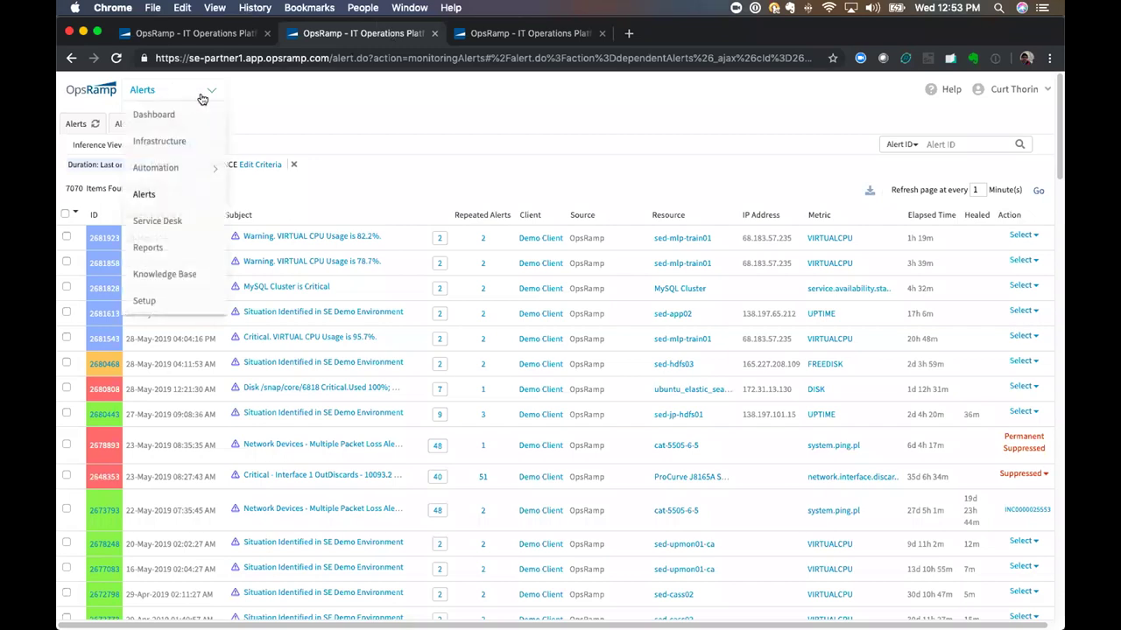
{"action": "left_click", "coordinate": [195, 140]}
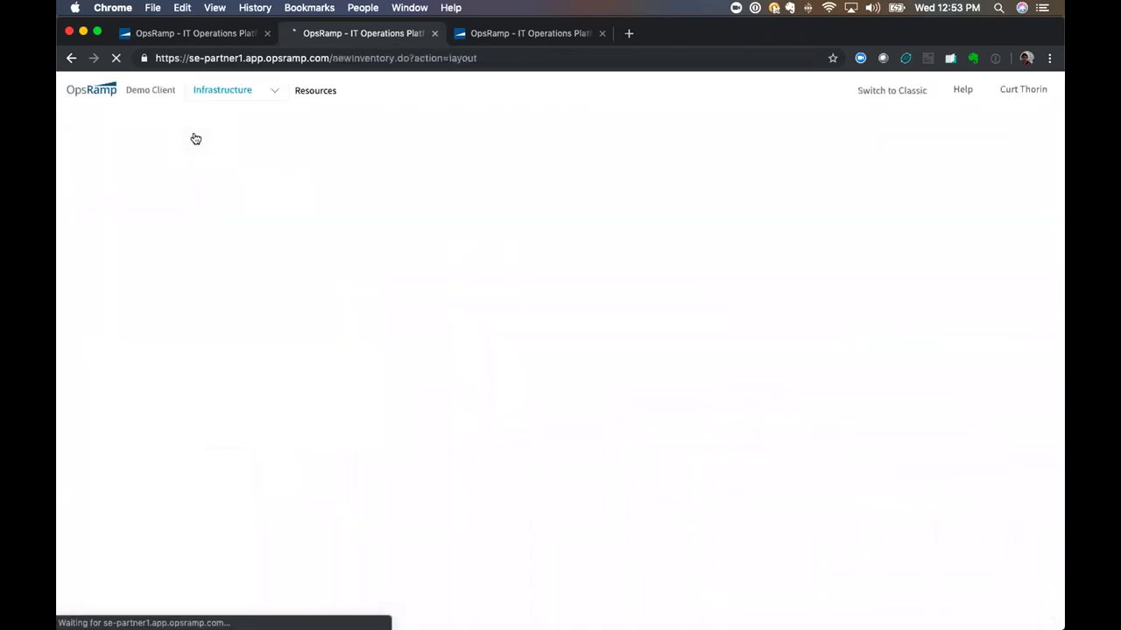